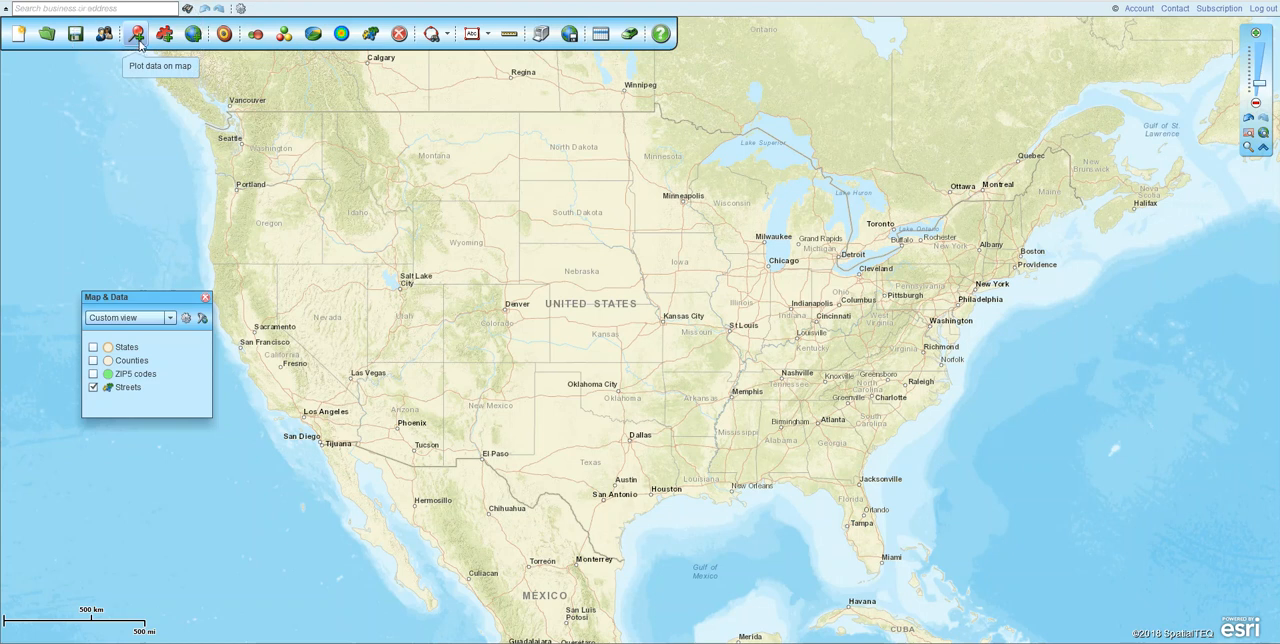
- Start plotting data on the map, load Customer List 2.xlsx from file, and continue to the location column selection
click(137, 38)
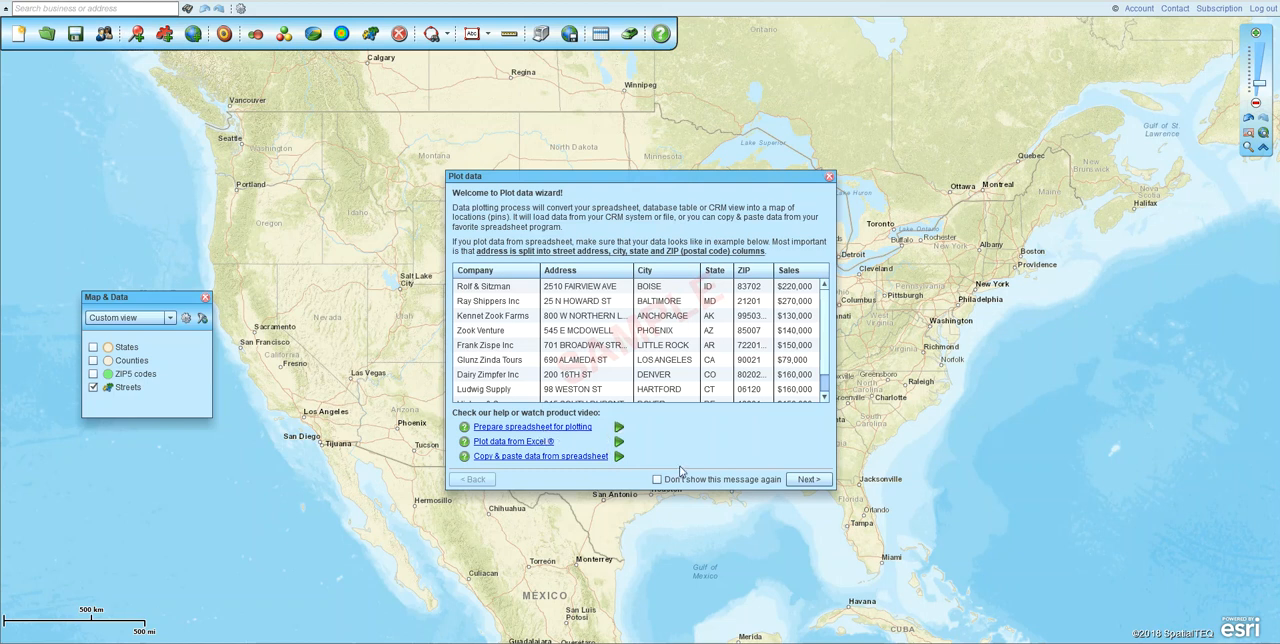
click(808, 479)
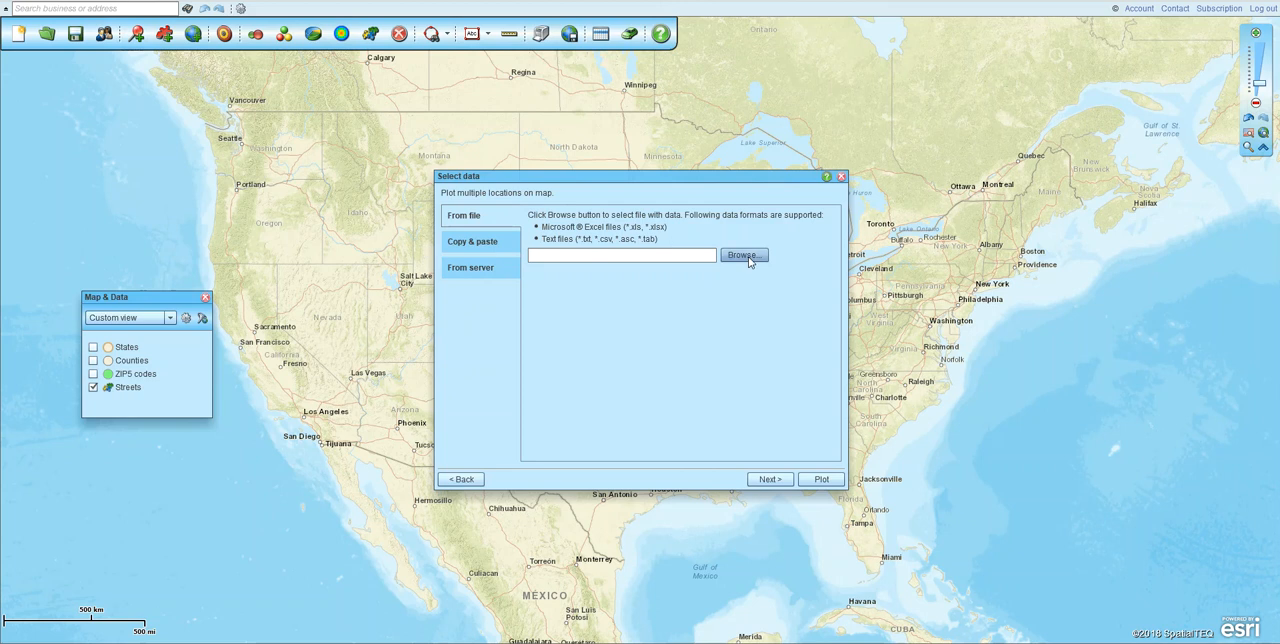
click(749, 258)
click(199, 213)
click(522, 290)
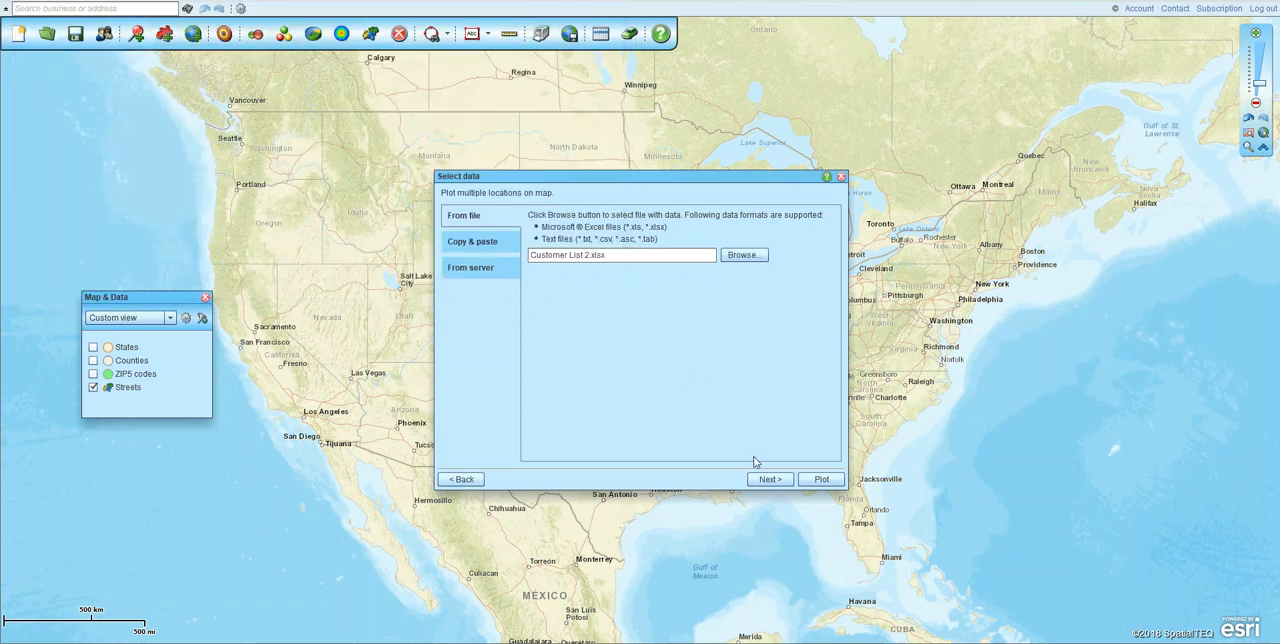
click(770, 484)
click(836, 484)
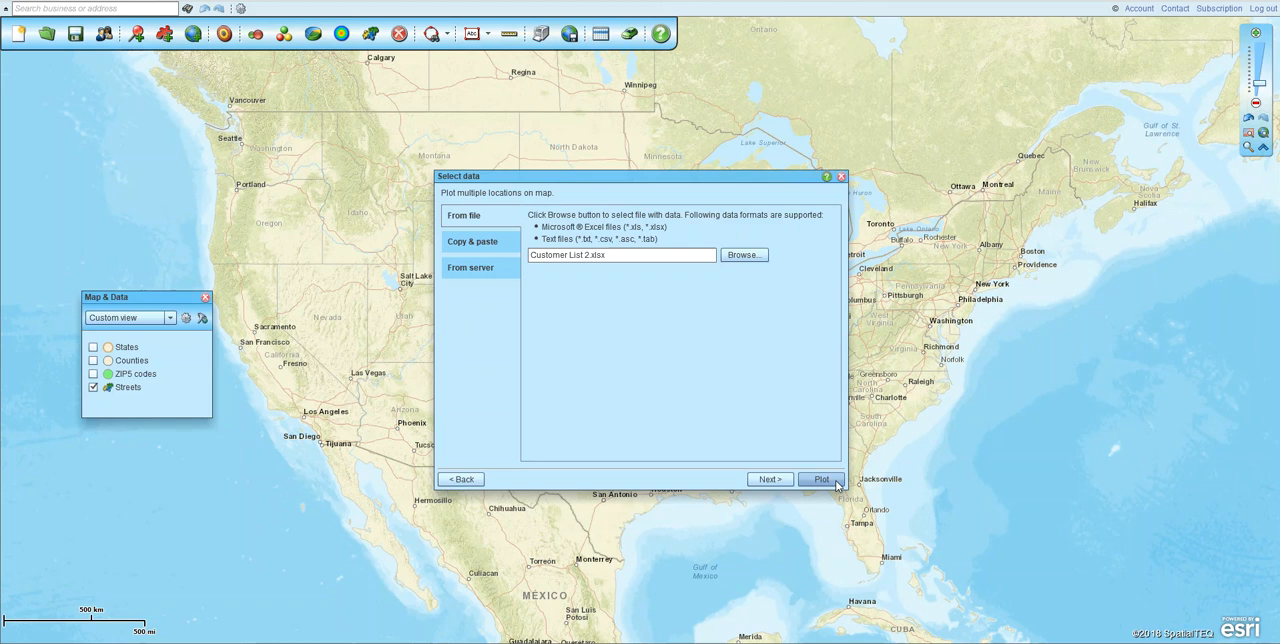
click(836, 481)
click(836, 485)
click(767, 482)
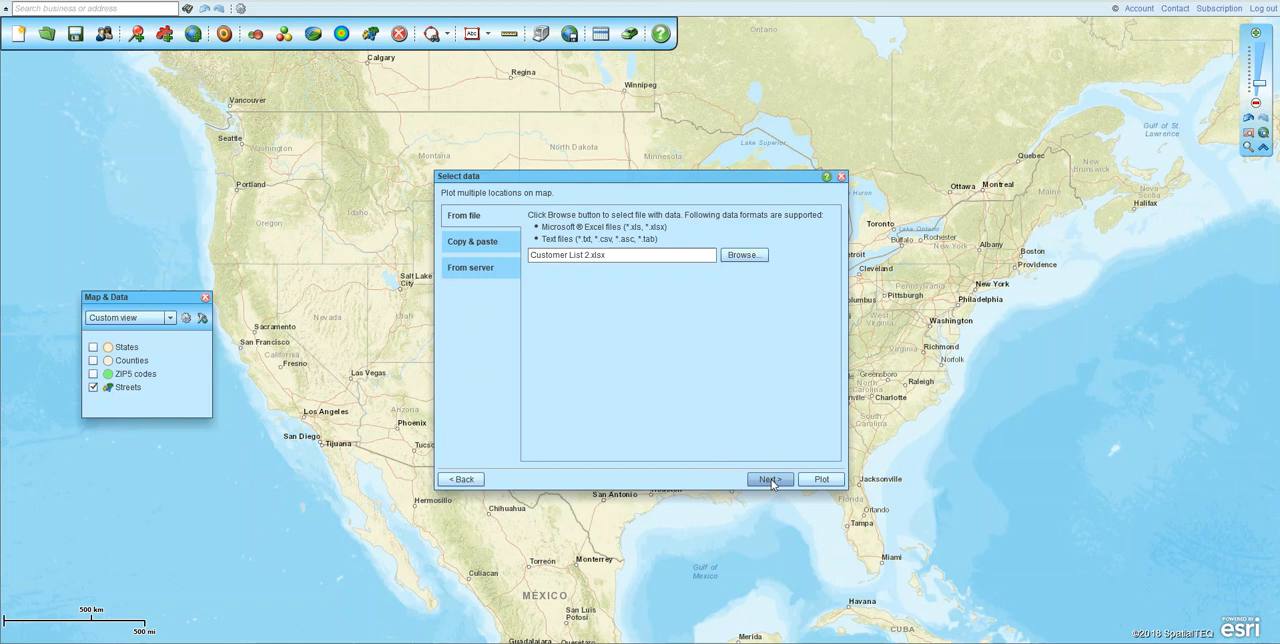
click(769, 481)
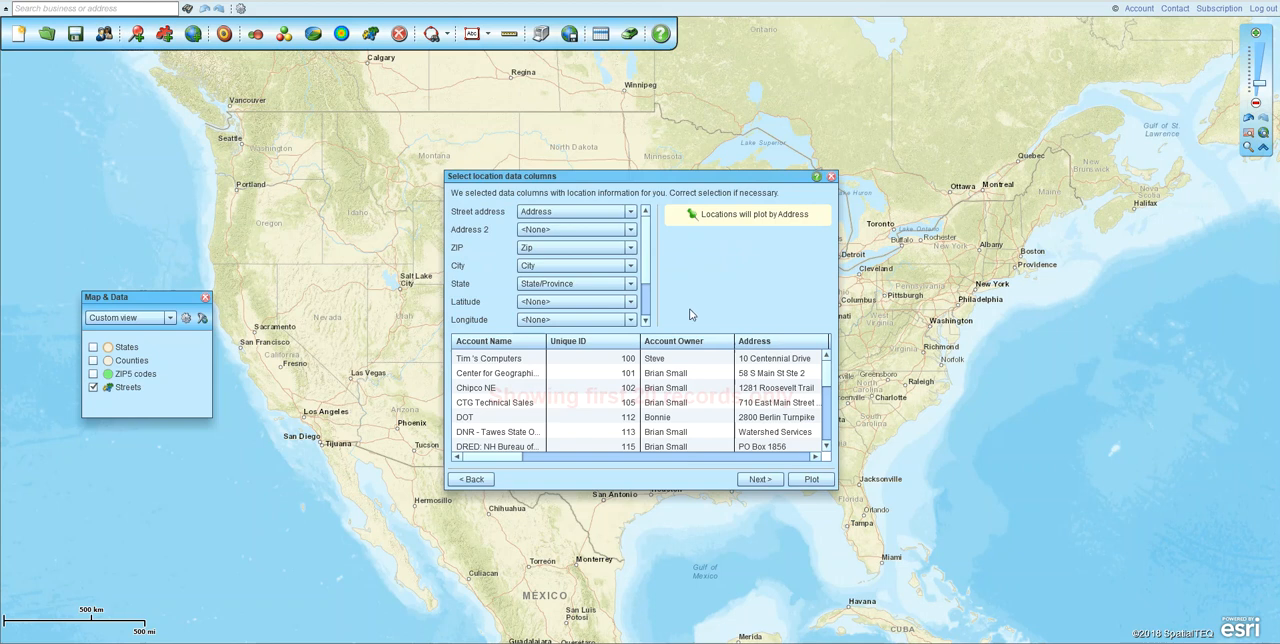
- Check the location columns against the data preview, accept Address, Zip, City and State/Province, and continue
drag(490, 457, 531, 464)
click(516, 344)
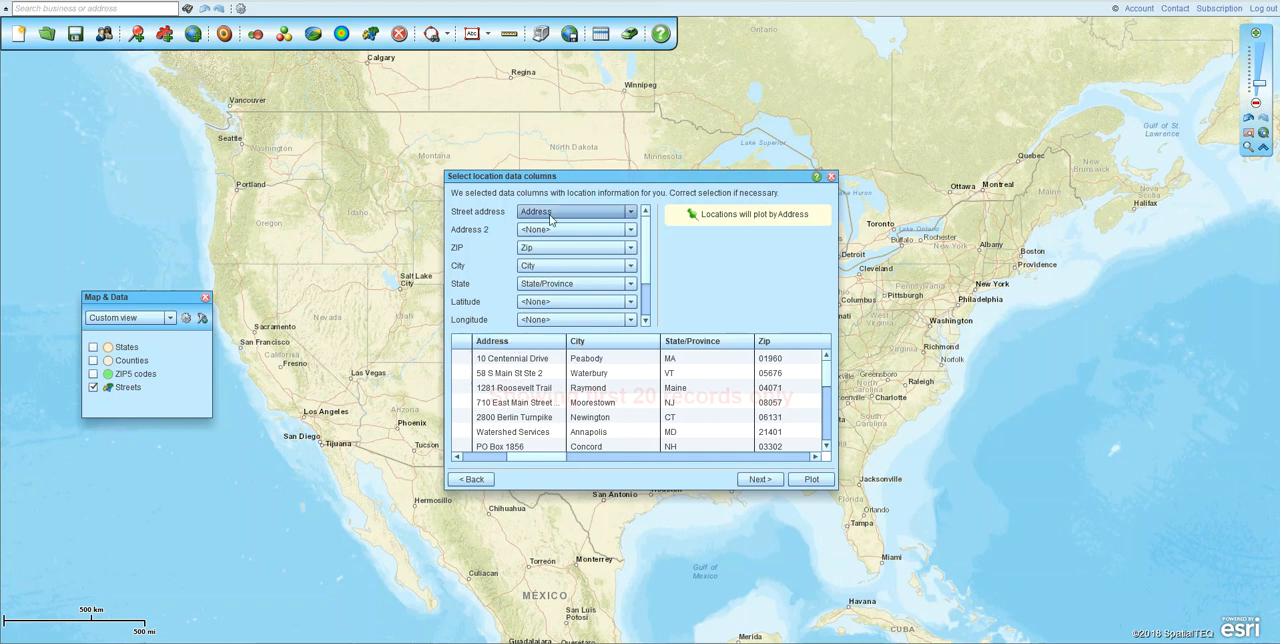
click(585, 347)
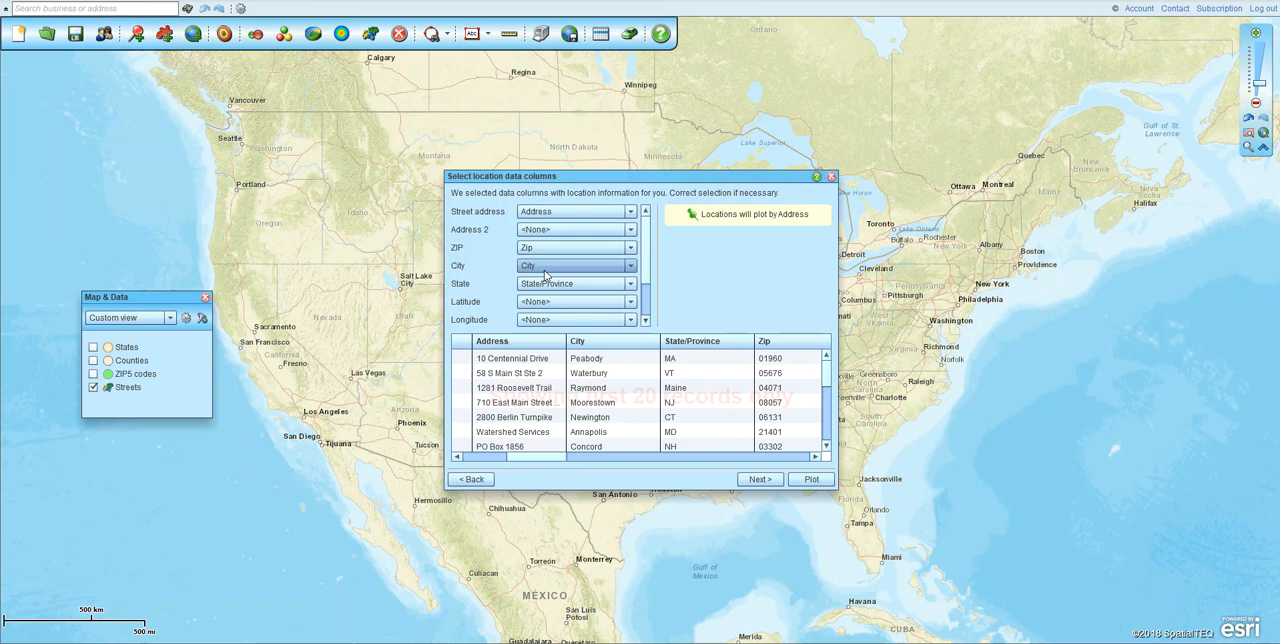
click(594, 343)
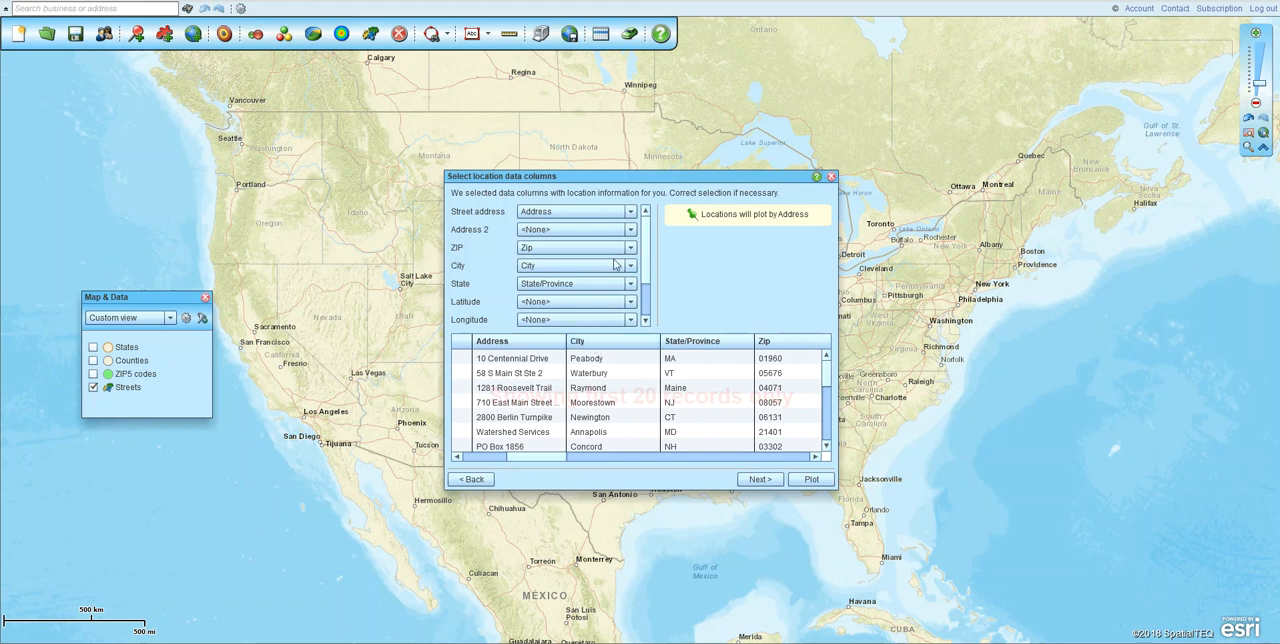
click(630, 212)
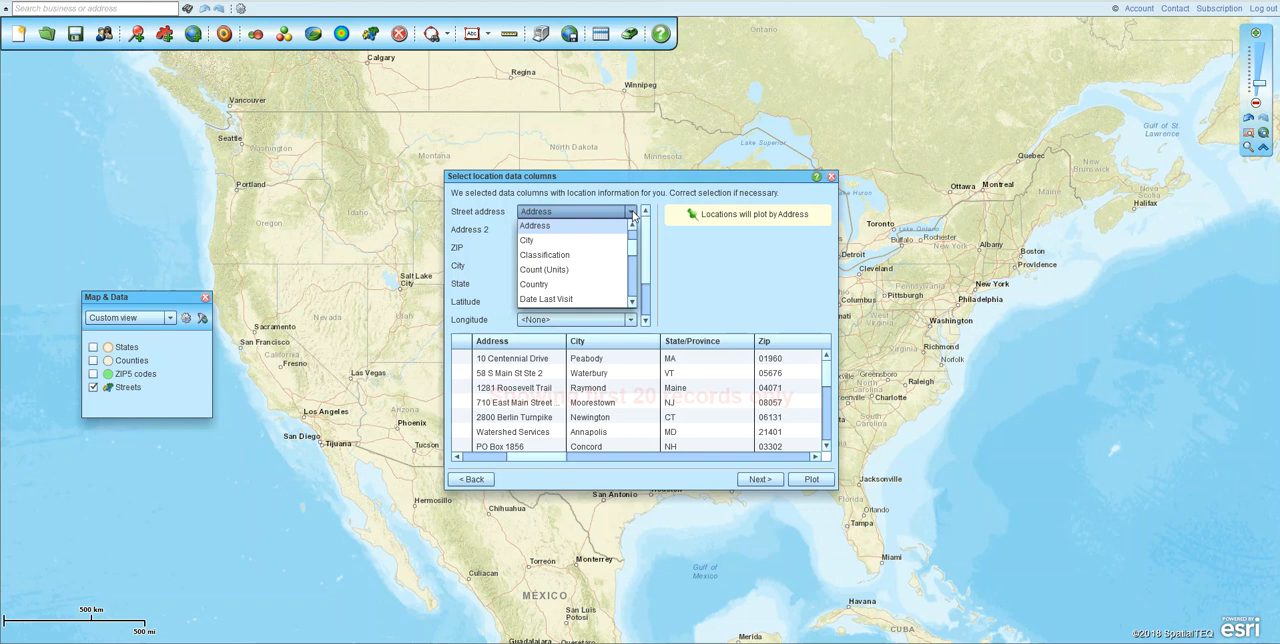
click(692, 254)
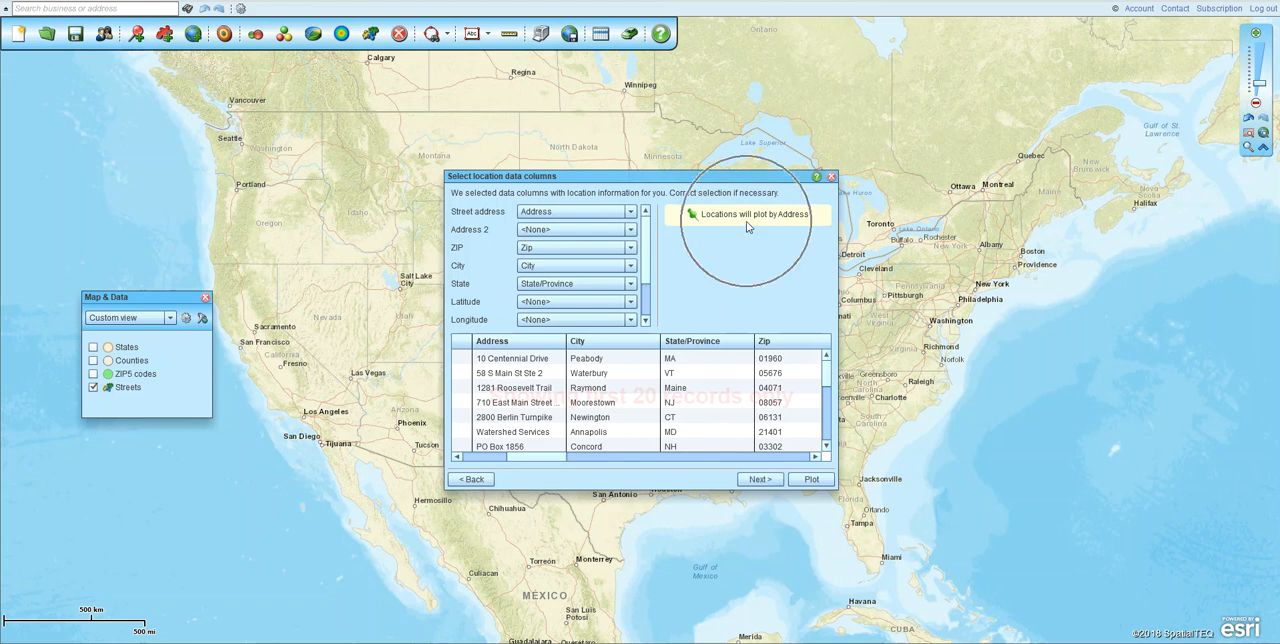
click(760, 482)
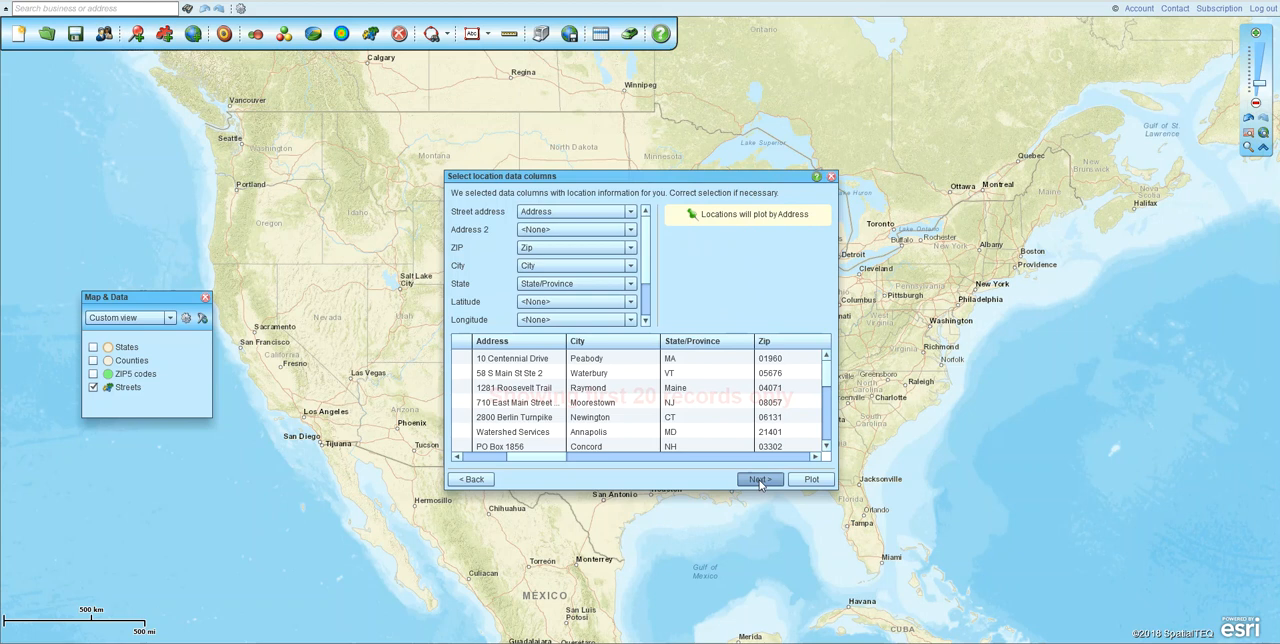
click(760, 481)
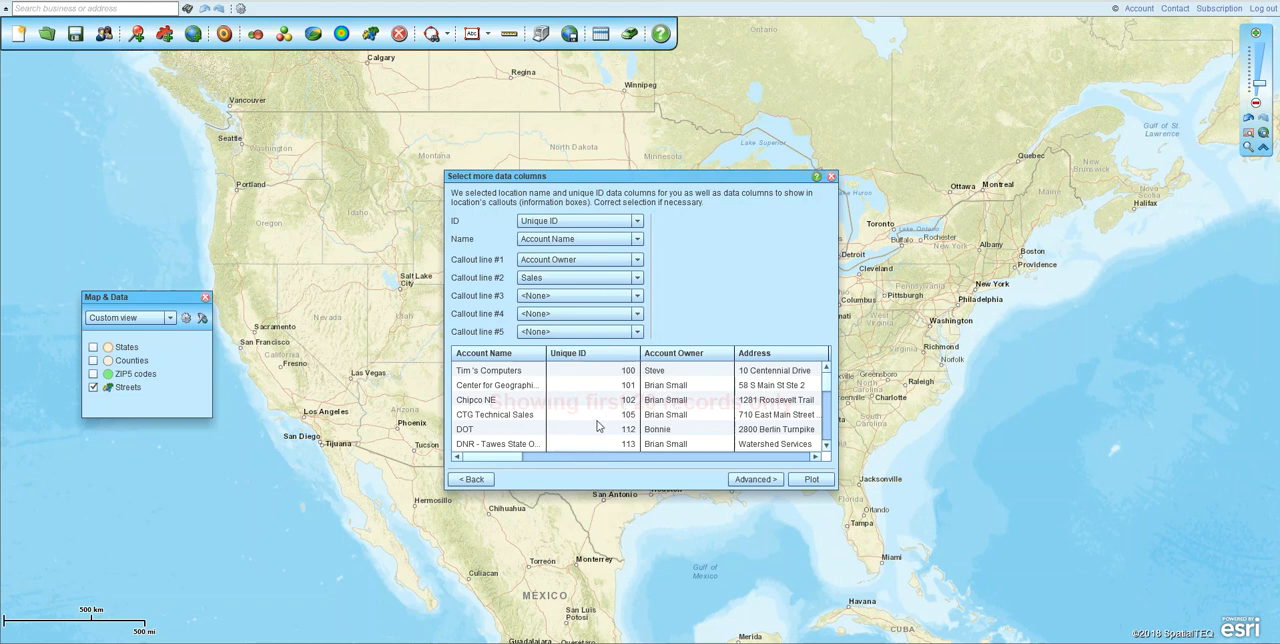
- Keep Unique ID and Account Name as identifiers, with Account Owner and Sales as the first two callout lines
click(583, 362)
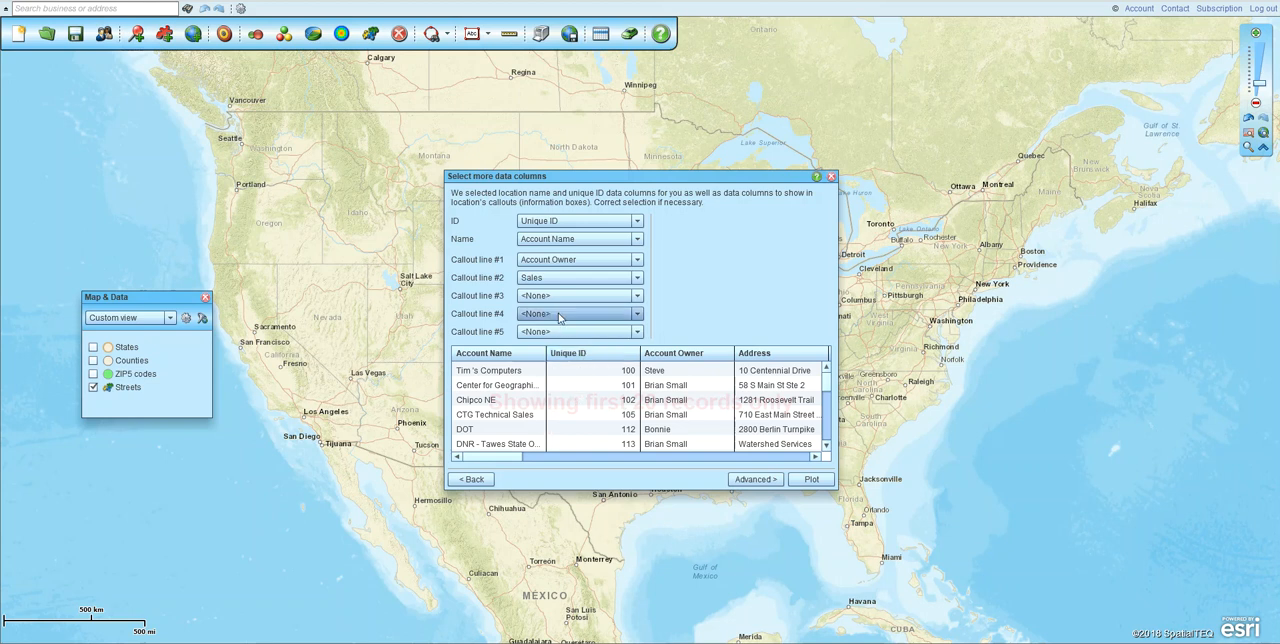
click(570, 279)
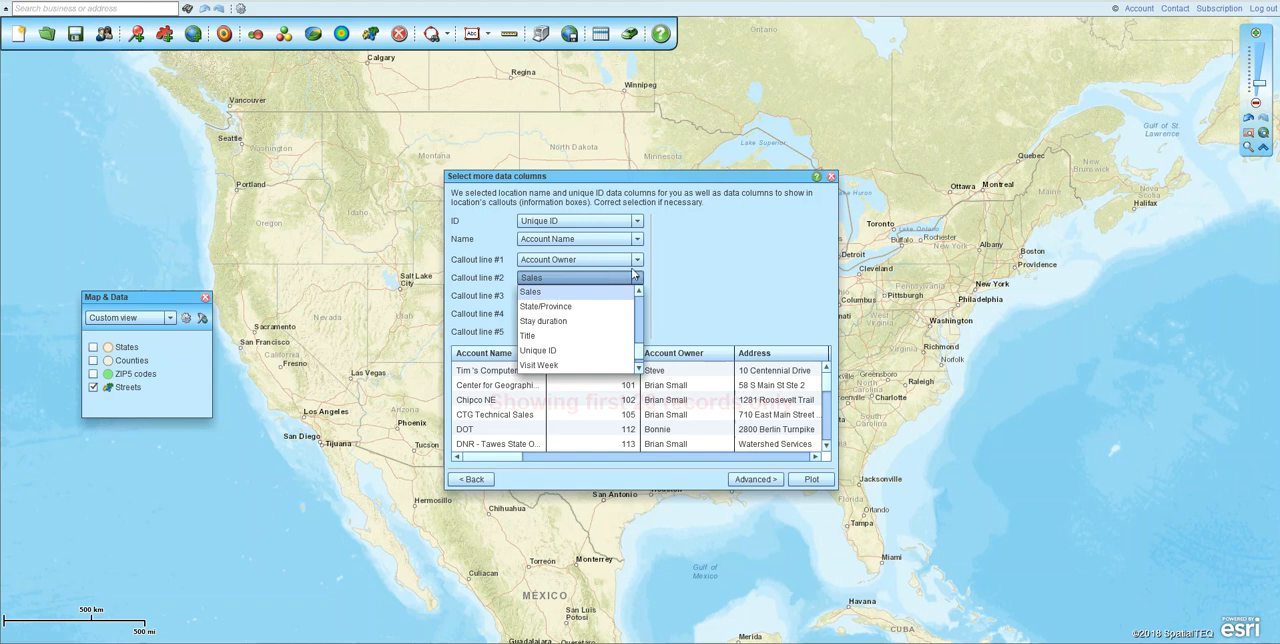
click(710, 281)
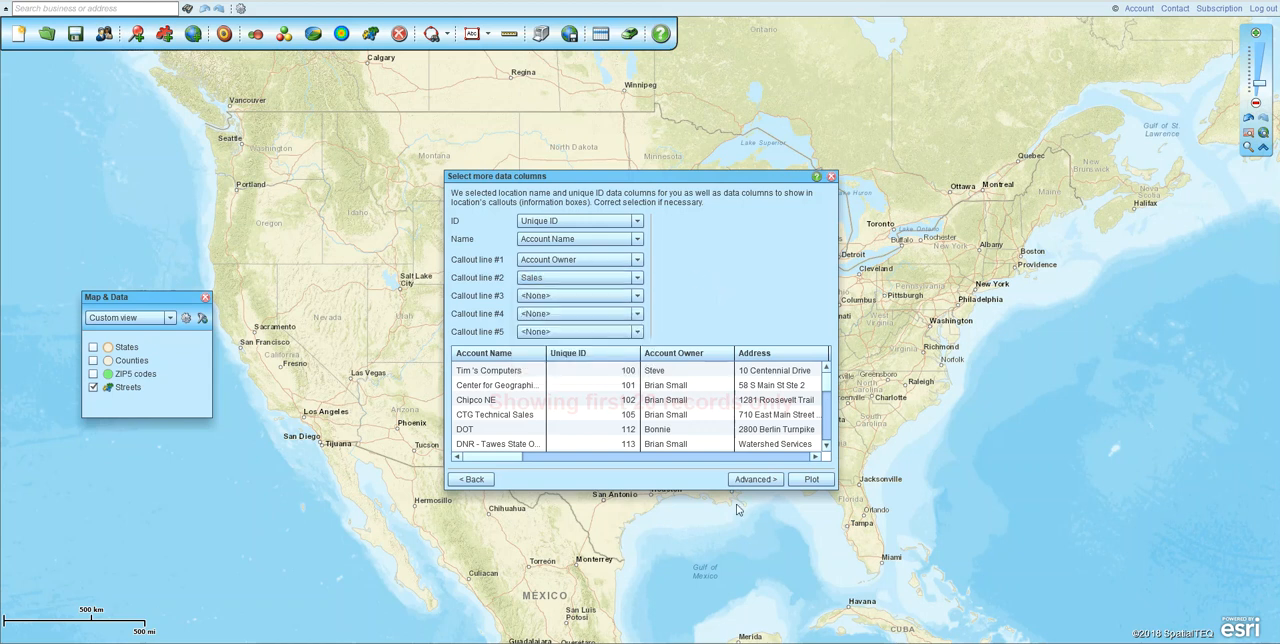
- In the advanced dataset settings, keep all data columns for import and plot the customer list on the map
click(752, 480)
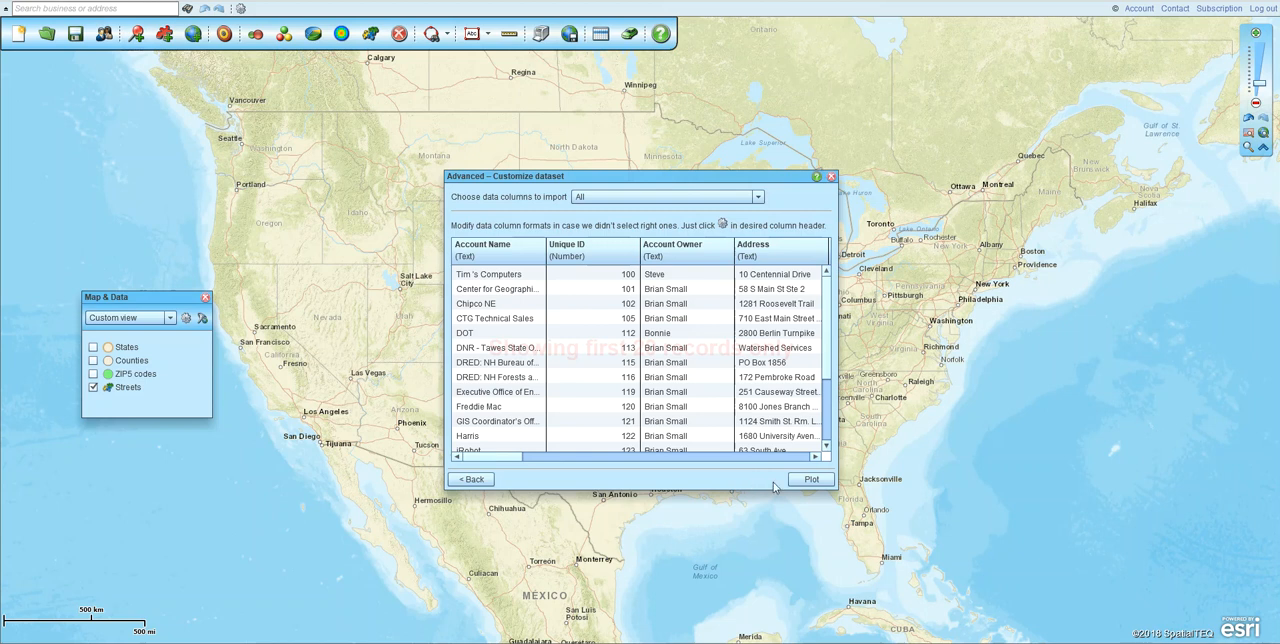
click(704, 198)
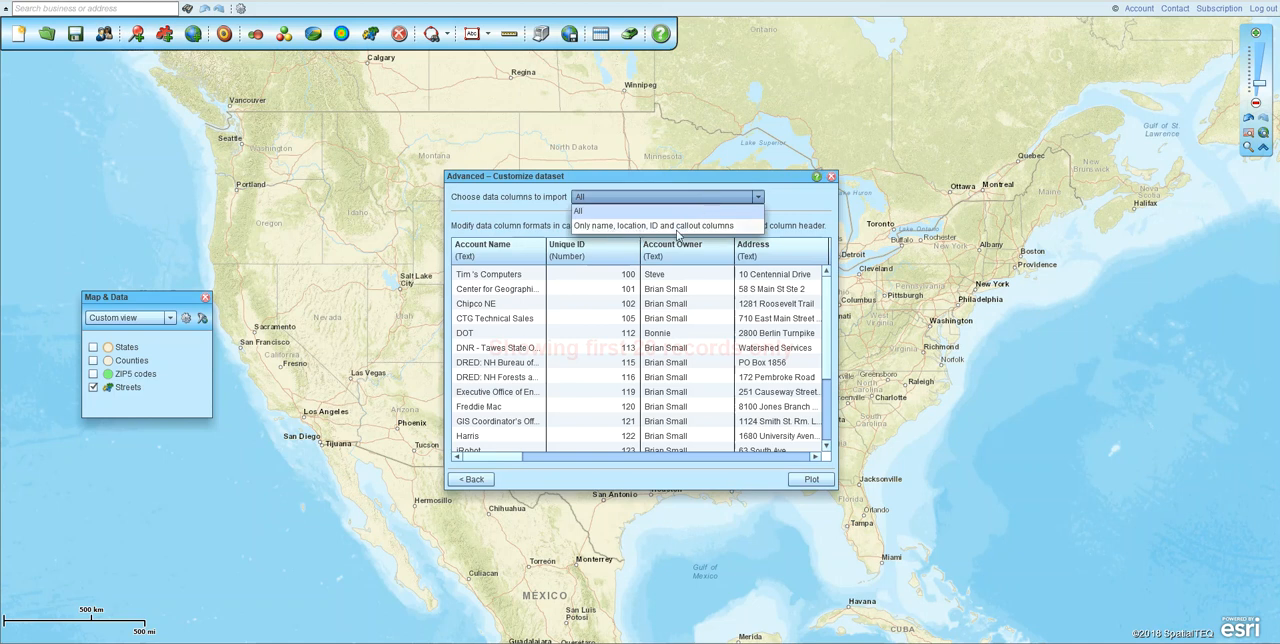
click(812, 227)
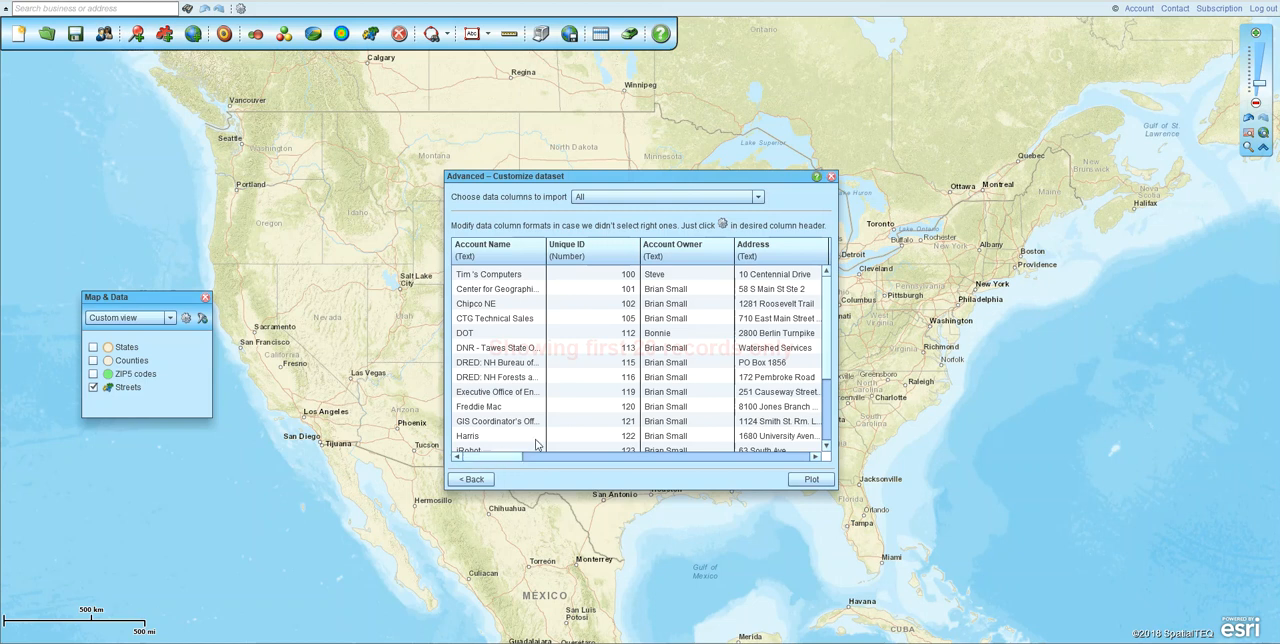
click(809, 484)
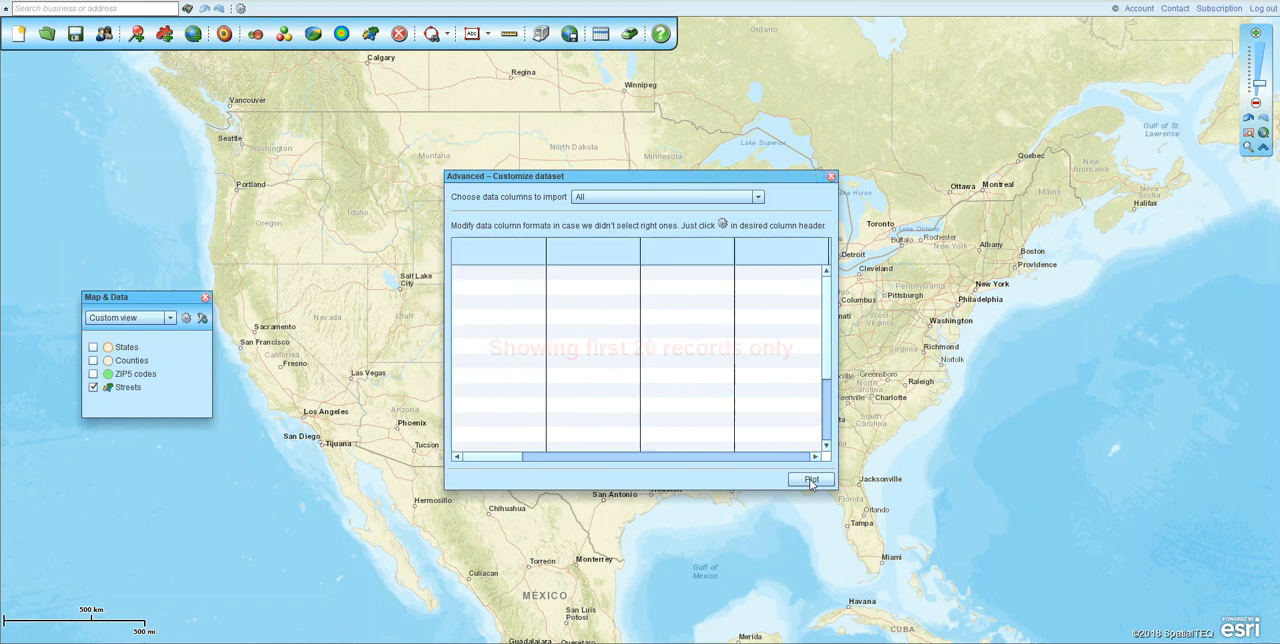
click(745, 480)
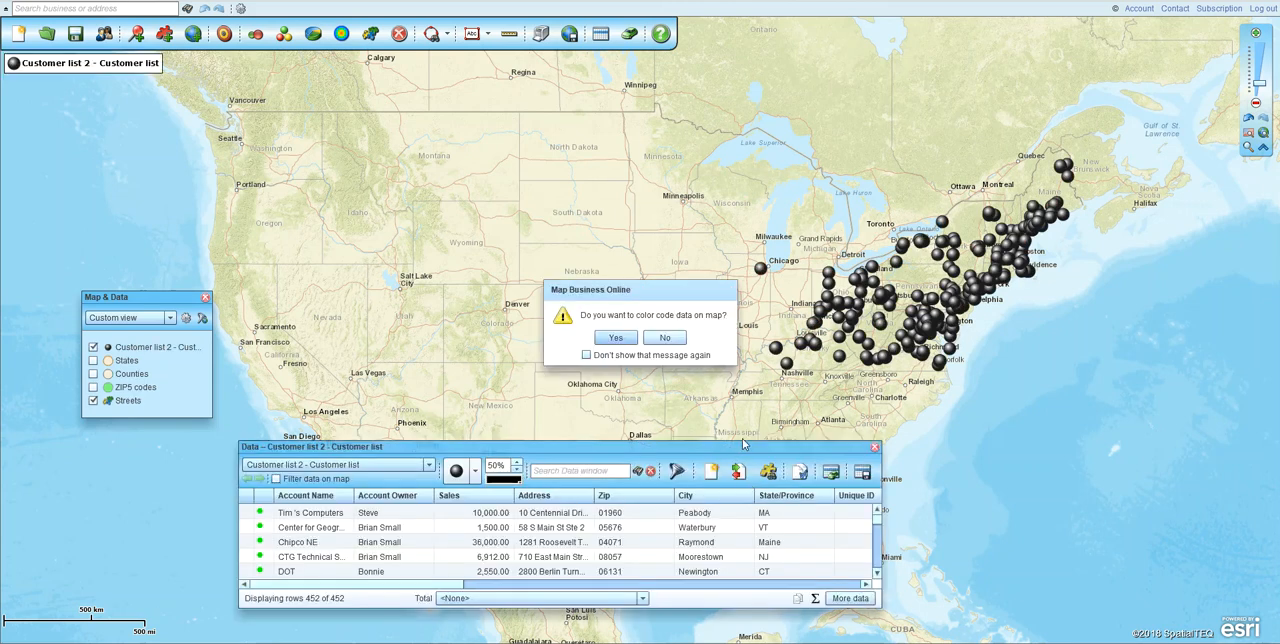
- View the color coding options offered for the plotted data and dismiss them without choosing one
key(ctrl)
key(ctrl)
key(ctrl)
key(ctrl)
key(ctrl)
click(617, 344)
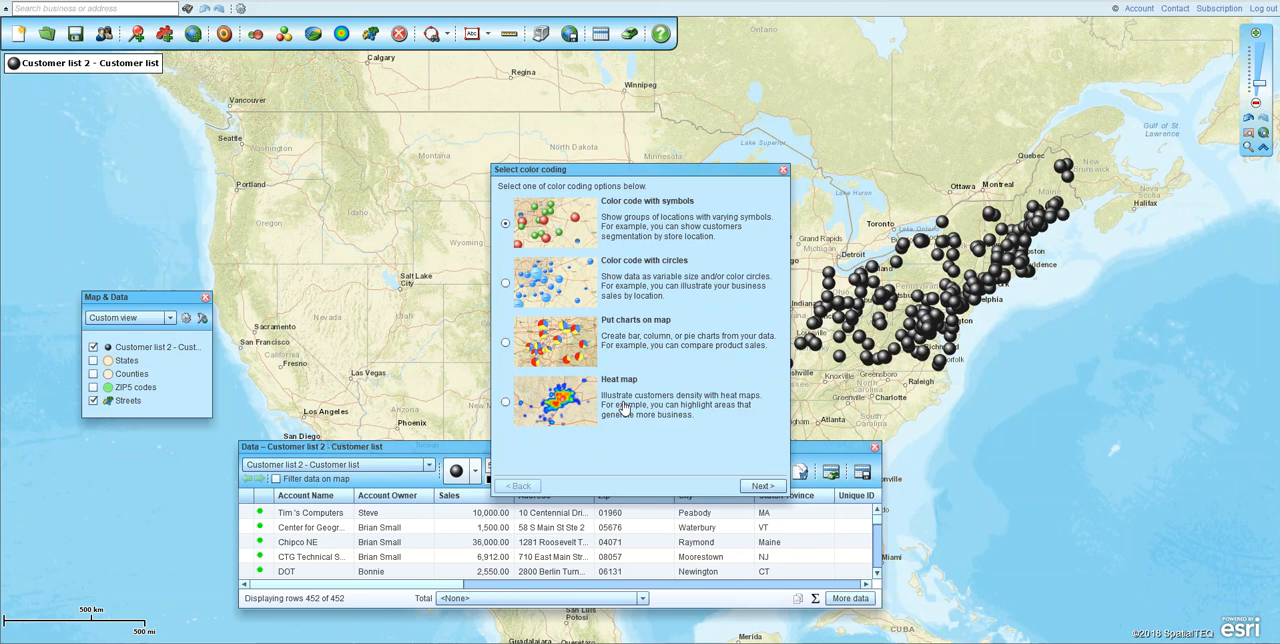
click(783, 171)
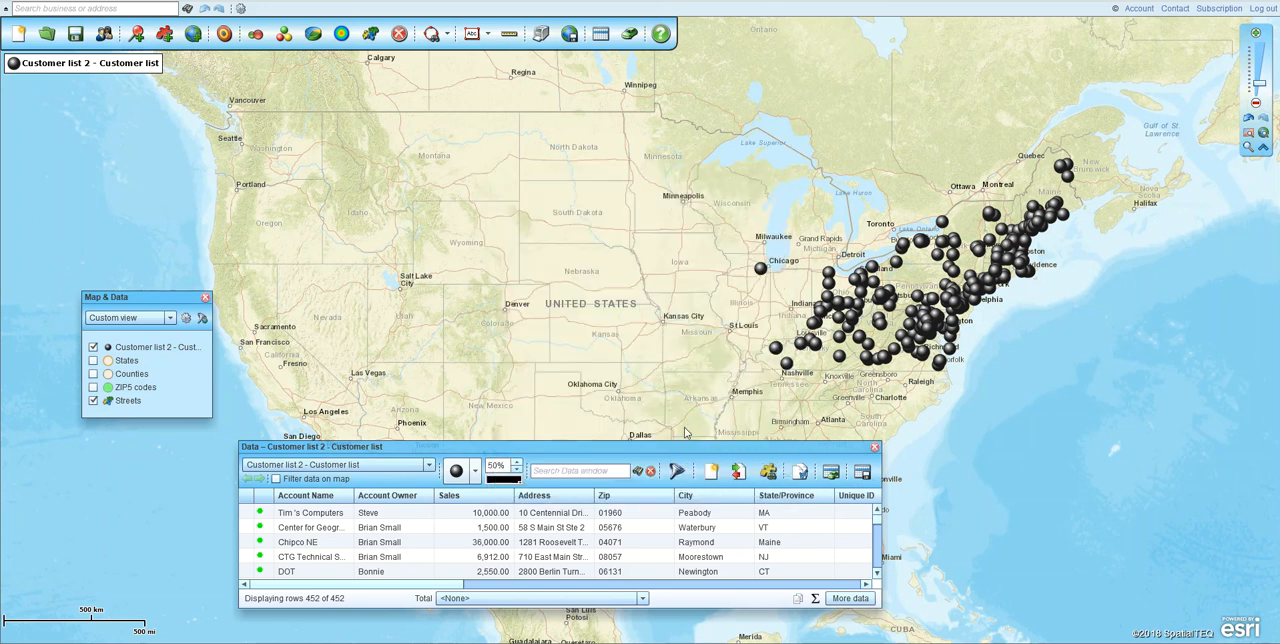
- Move the Data window up the map and set the customer list's symbols to 40% size and blue
drag(693, 447, 833, 291)
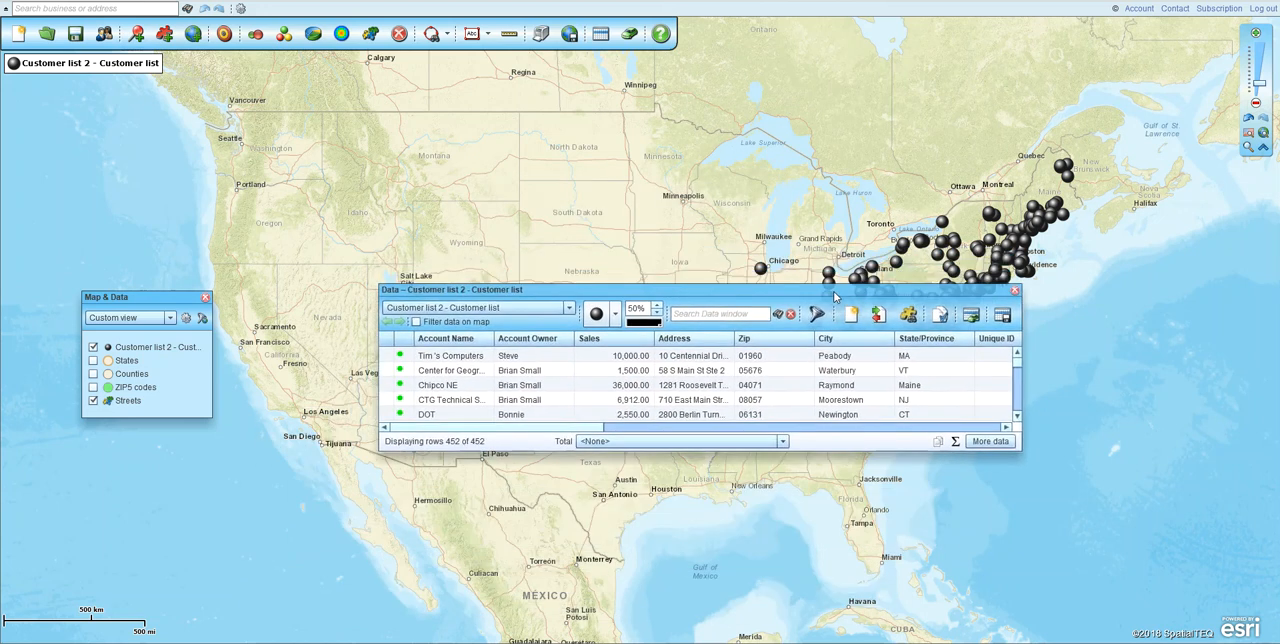
mouse_move(580, 427)
mouse_down()
mouse_move(700, 436)
mouse_move(580, 431)
mouse_up()
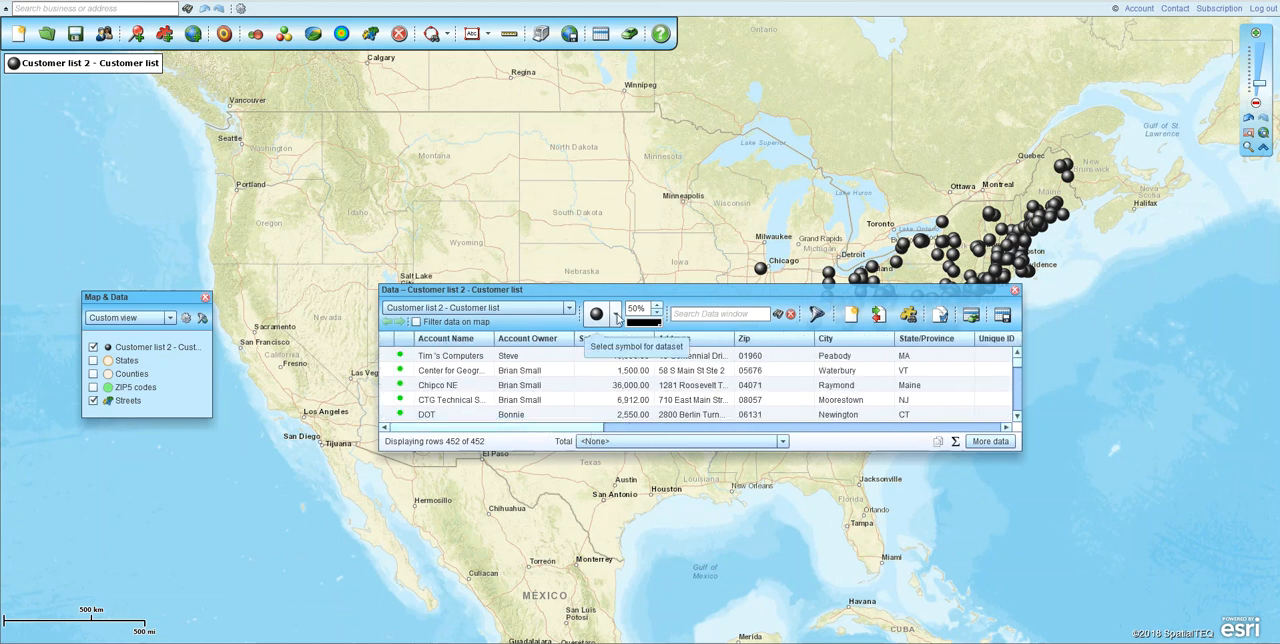
click(657, 317)
click(659, 318)
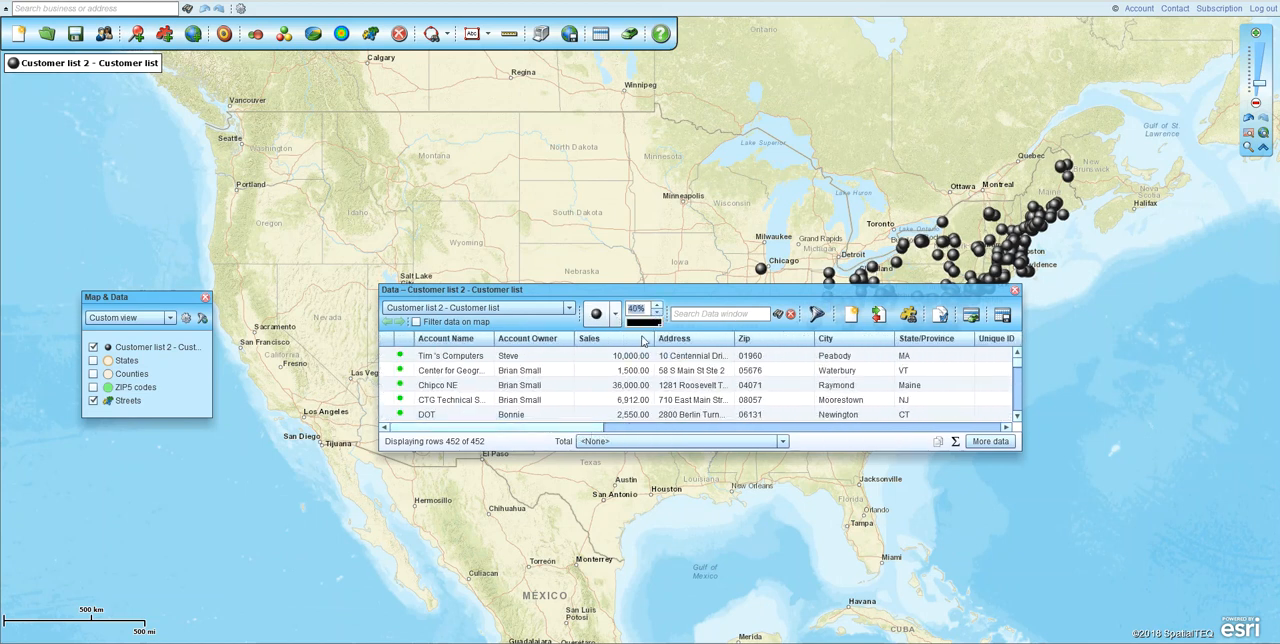
click(643, 322)
click(649, 398)
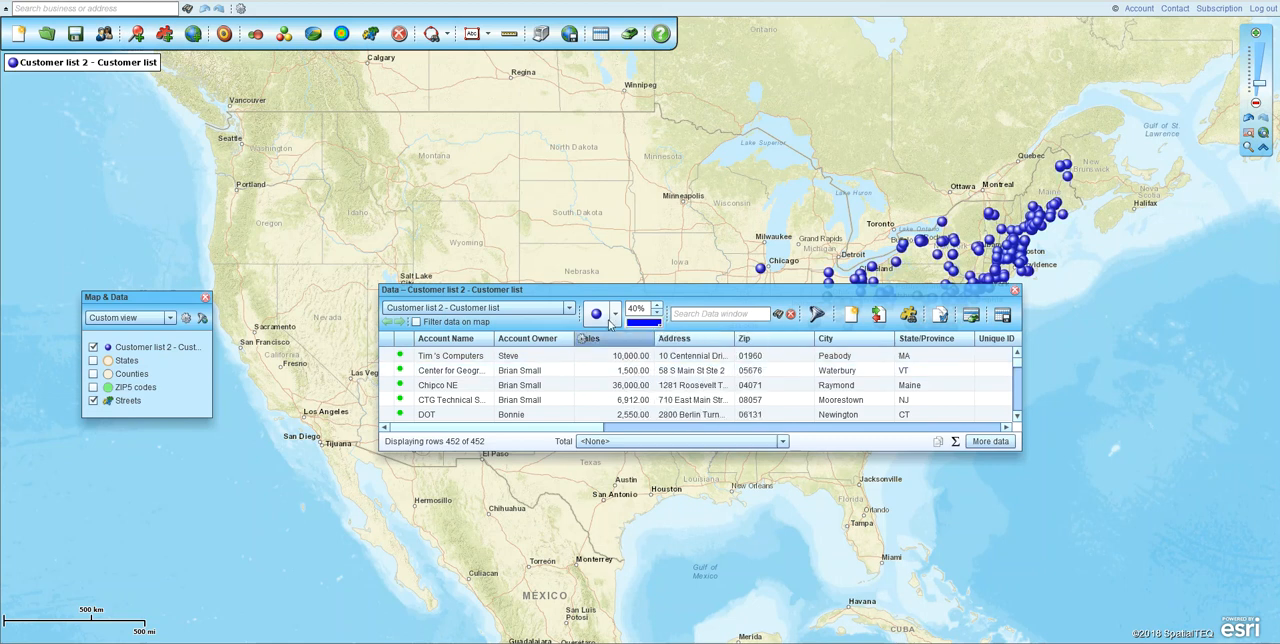
- Browse the symbol choices for the customer dataset and inspect the custom symbol manager, leaving both without changes
click(615, 314)
drag(784, 350, 760, 341)
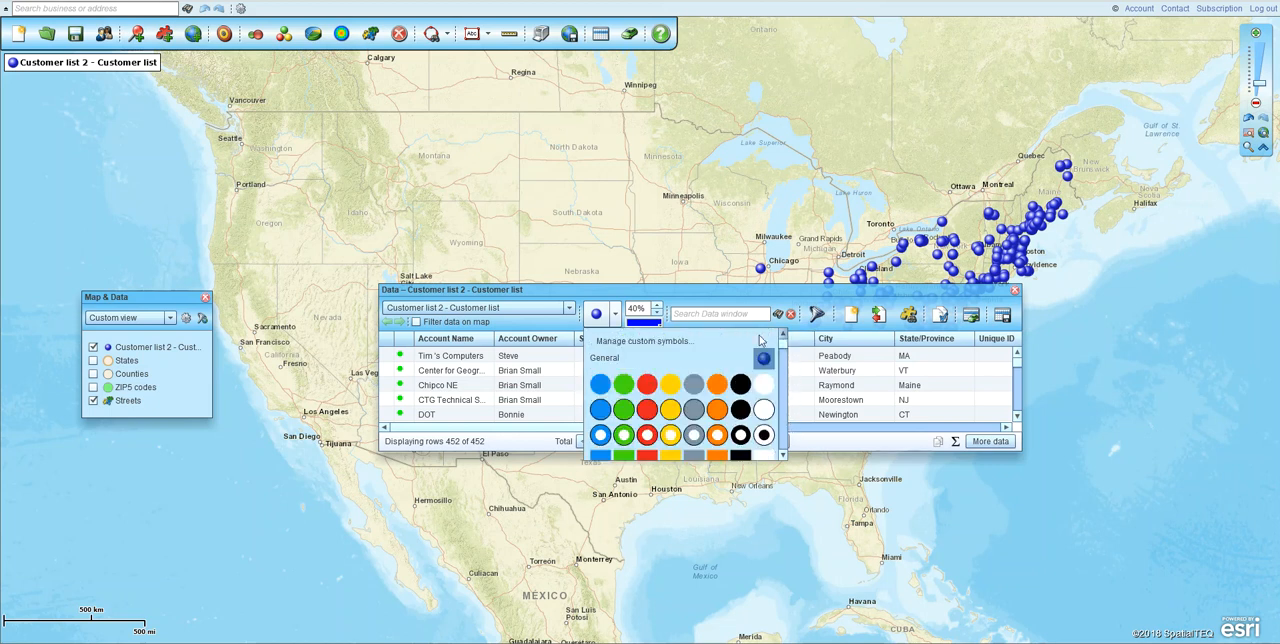
click(630, 344)
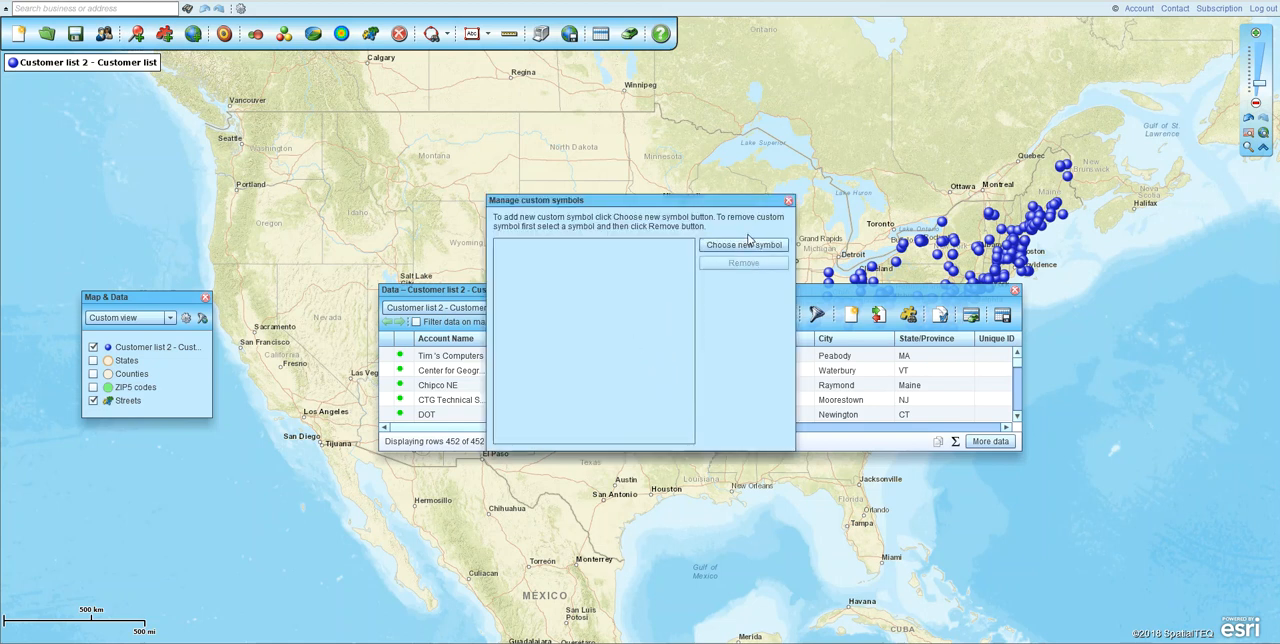
click(788, 202)
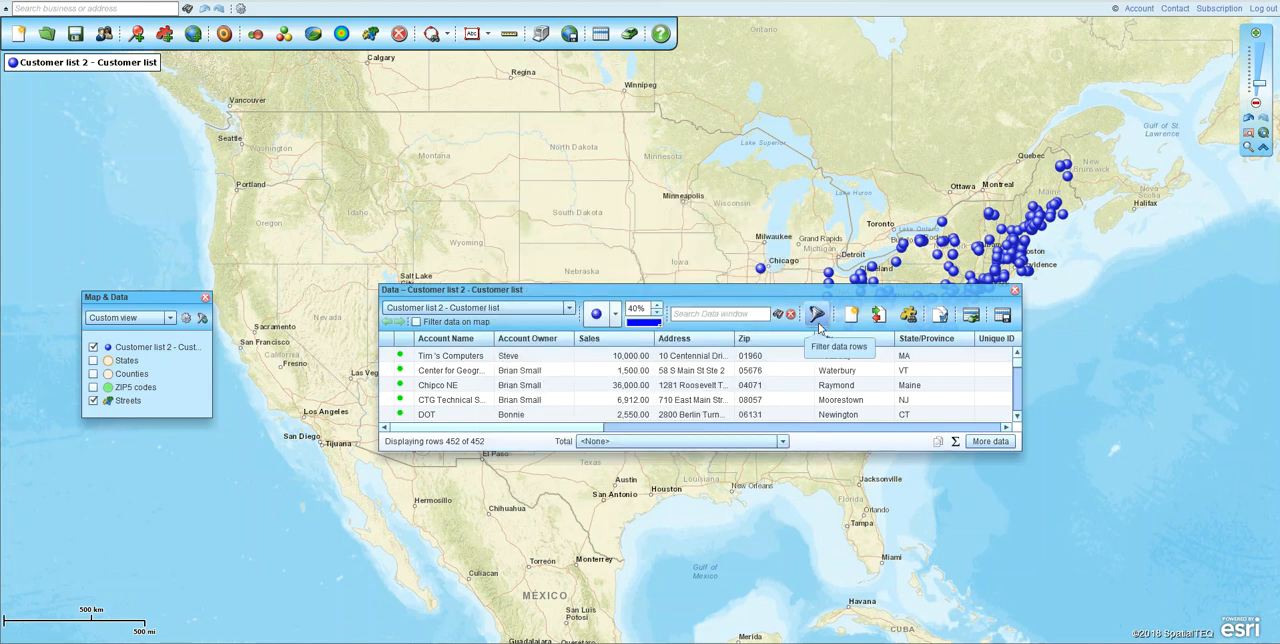
- Close and reopen the Data window, look through its list of available datasets, and close it again
click(1015, 292)
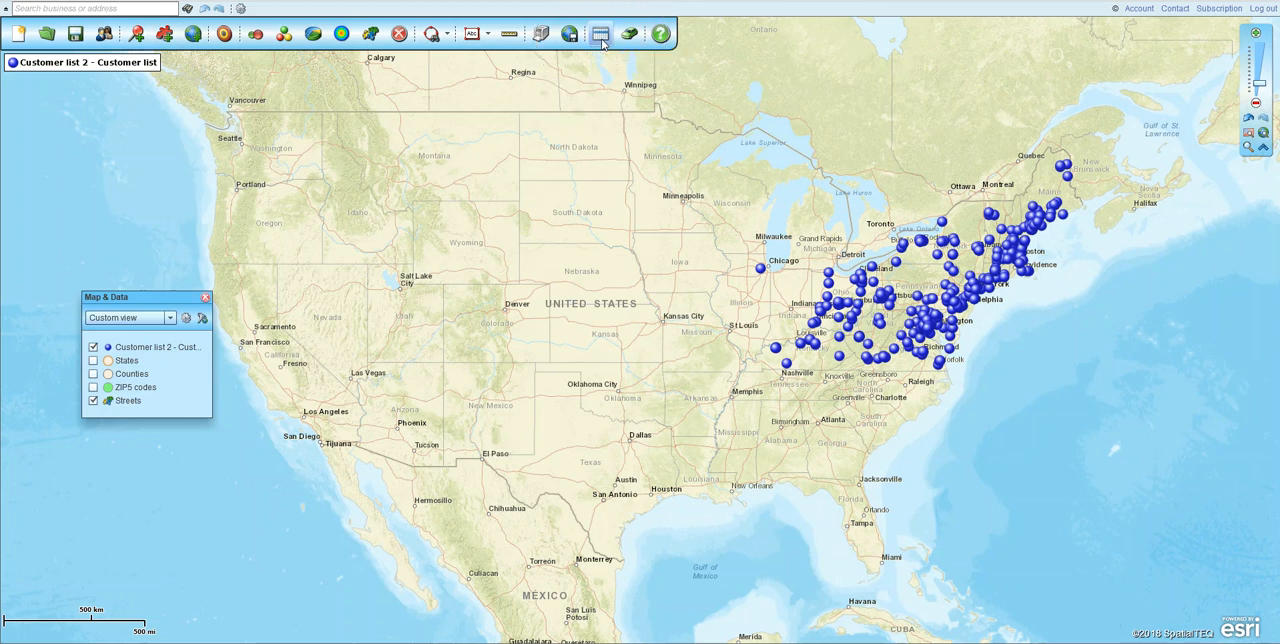
click(601, 36)
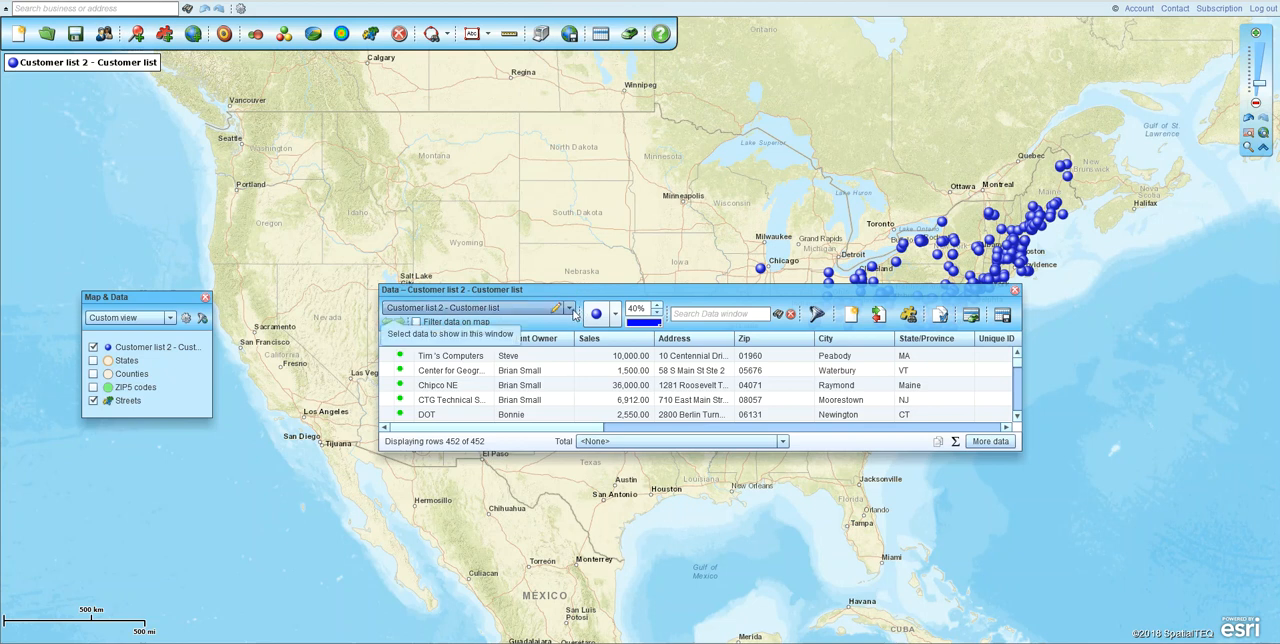
click(569, 308)
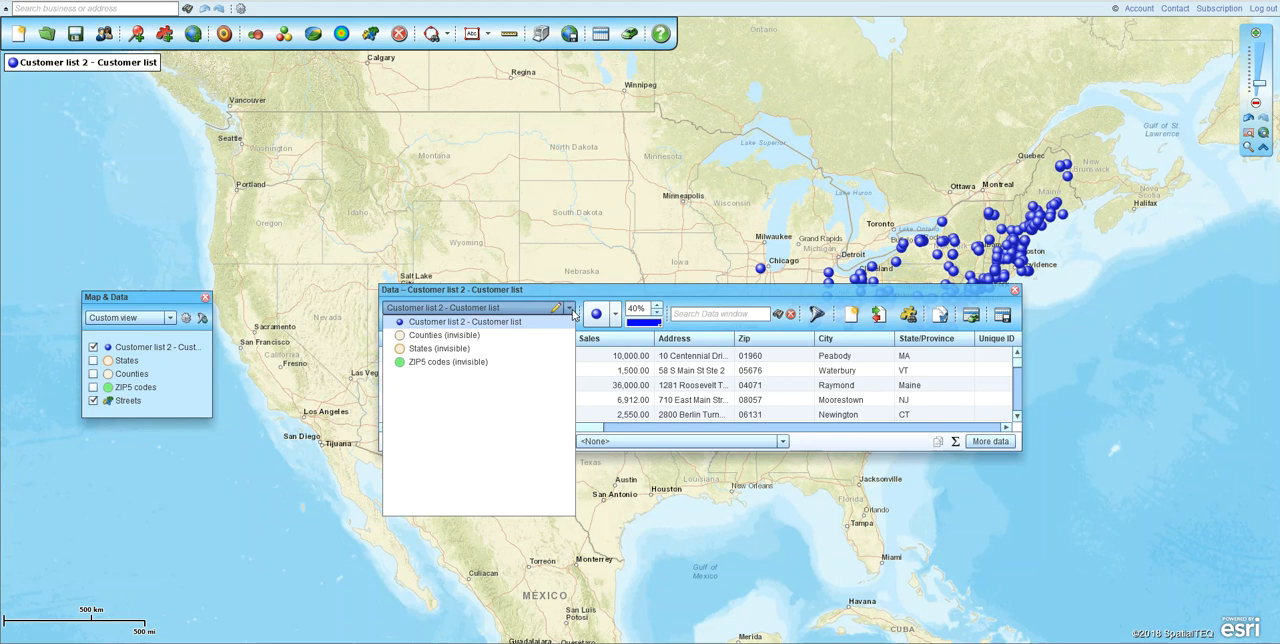
click(1015, 292)
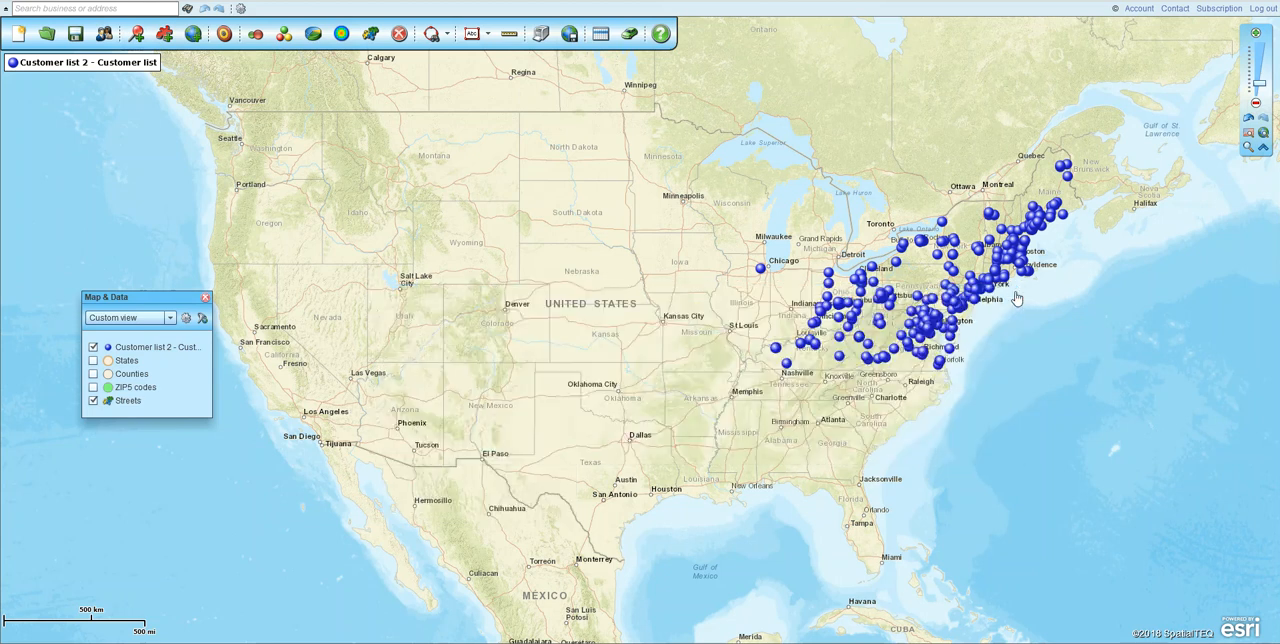
- Open the callout of the plotted location near Chicago and expand it to show its full details
click(761, 270)
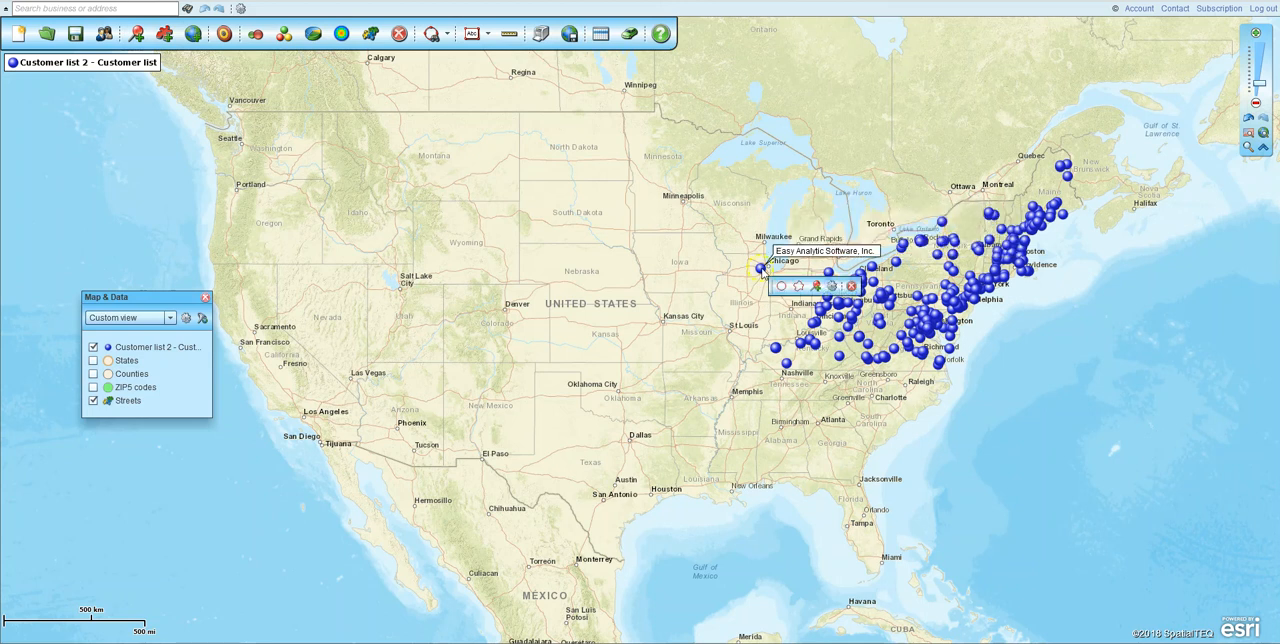
click(779, 252)
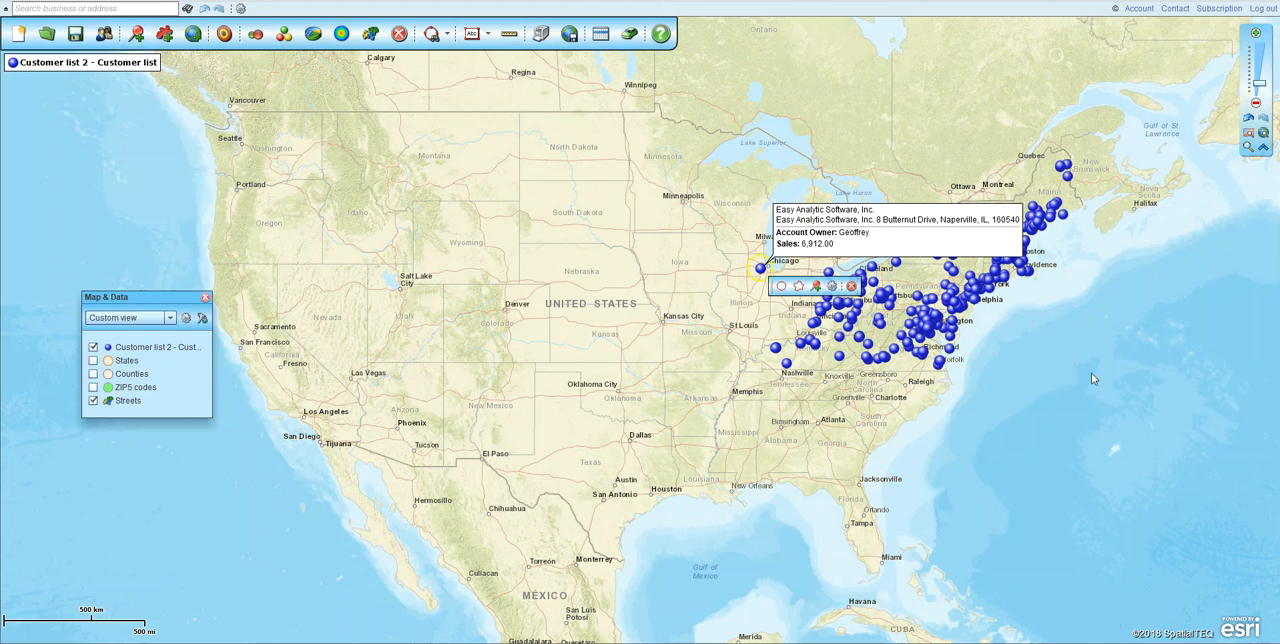
- Close the callout near Chicago, open the customer dataset's properties, and look over its symbol choices
click(1017, 212)
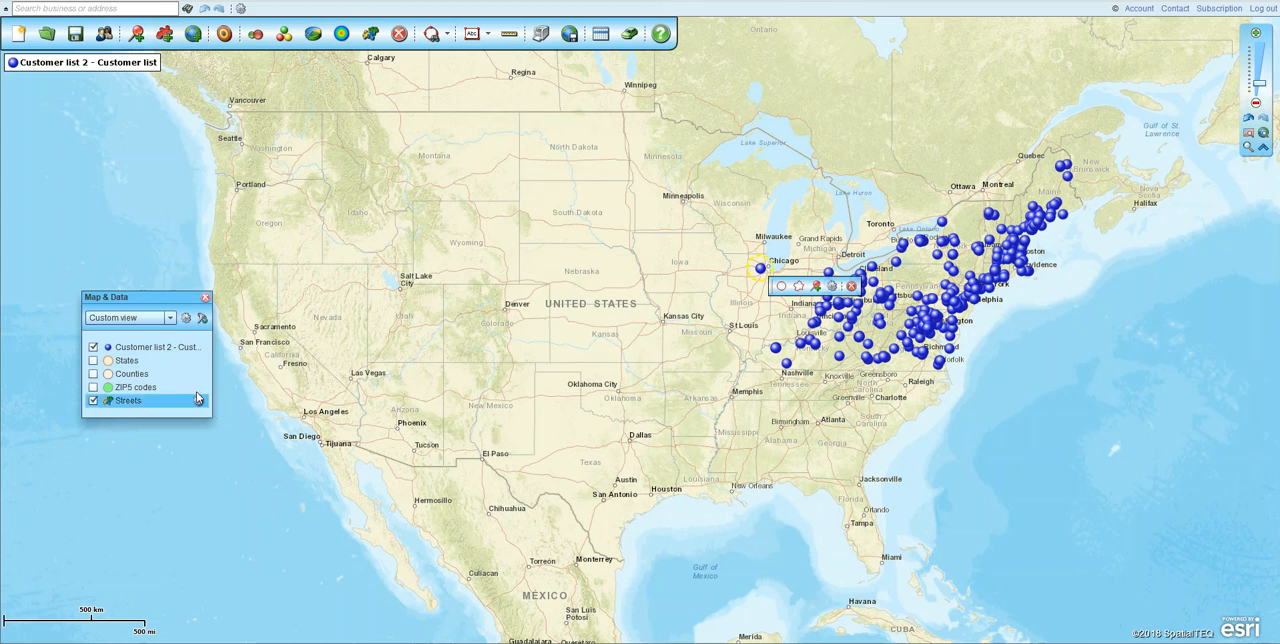
mouse_move(183, 349)
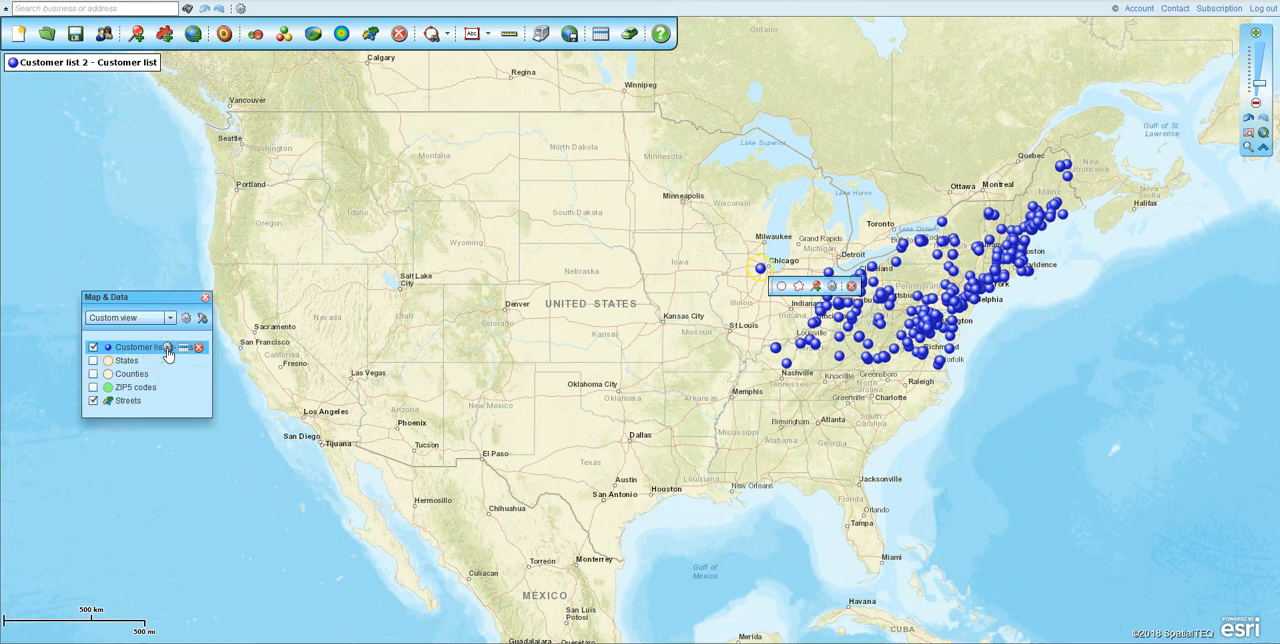
click(168, 348)
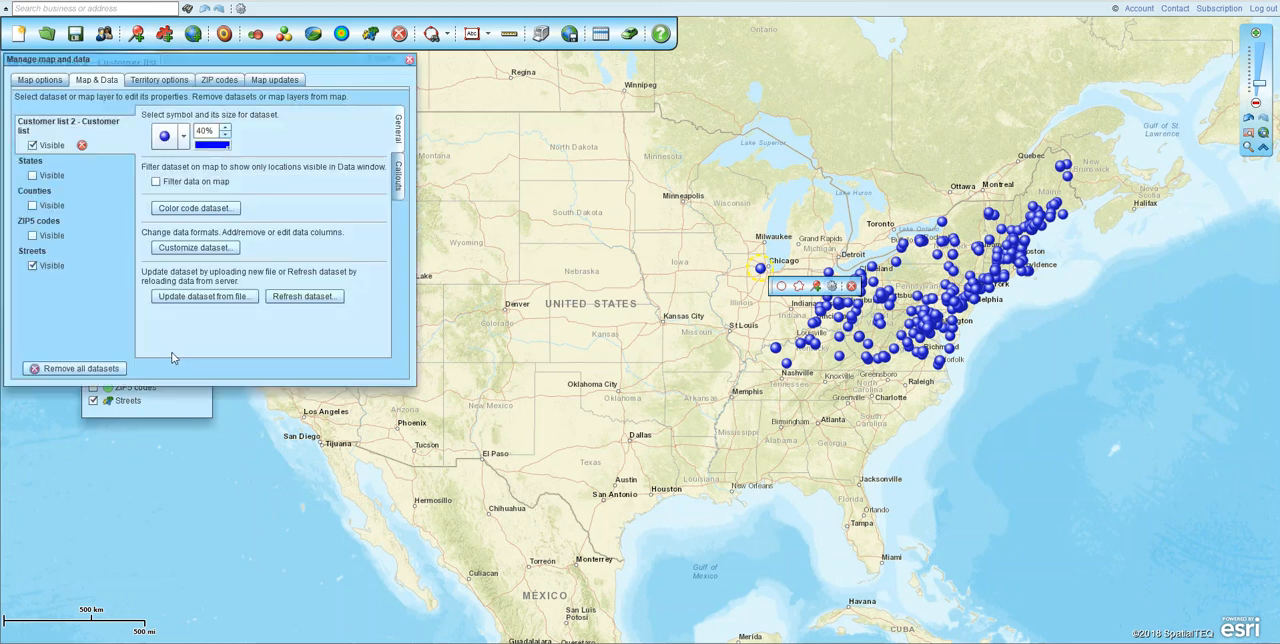
drag(196, 62, 265, 113)
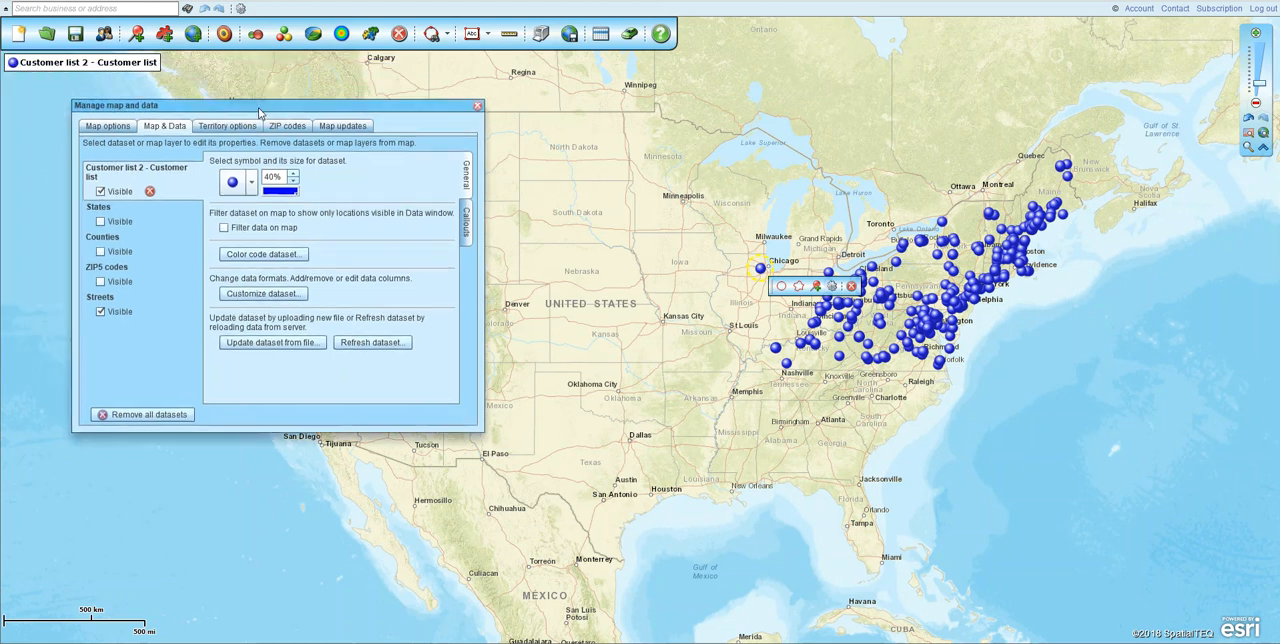
click(252, 187)
click(355, 185)
- Try adding a third data line to the customer callout format, browse its available fields, and leave without applying the change
click(466, 236)
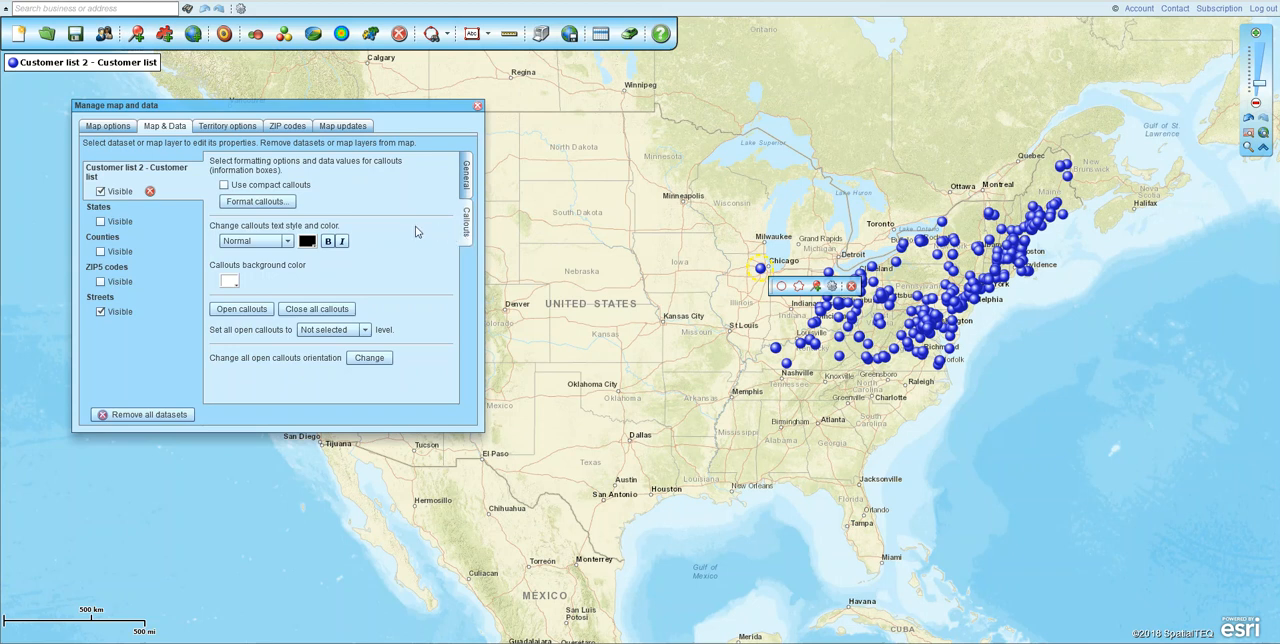
click(245, 203)
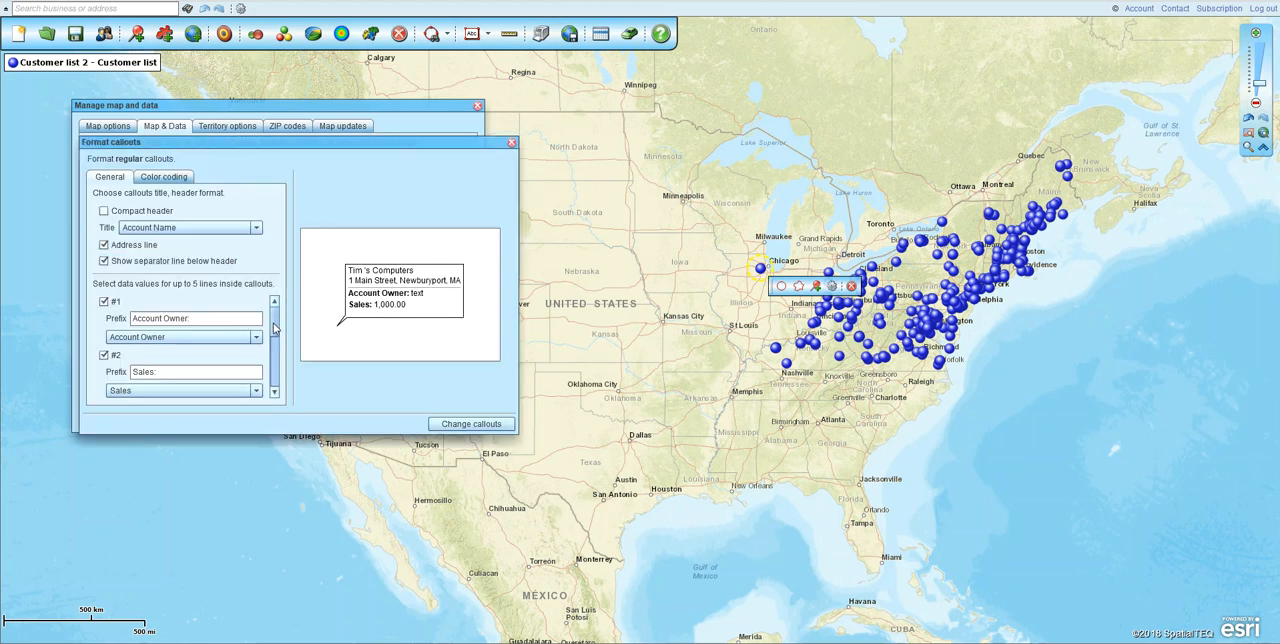
scroll(275, 329, down, 1)
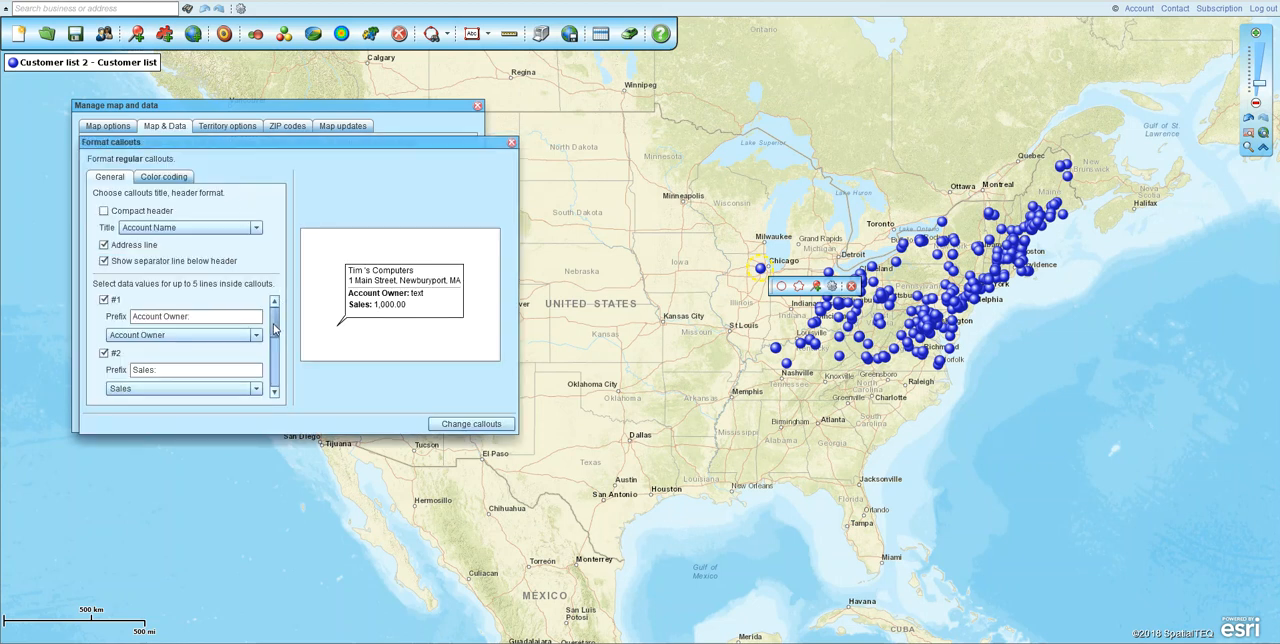
drag(275, 329, 274, 350)
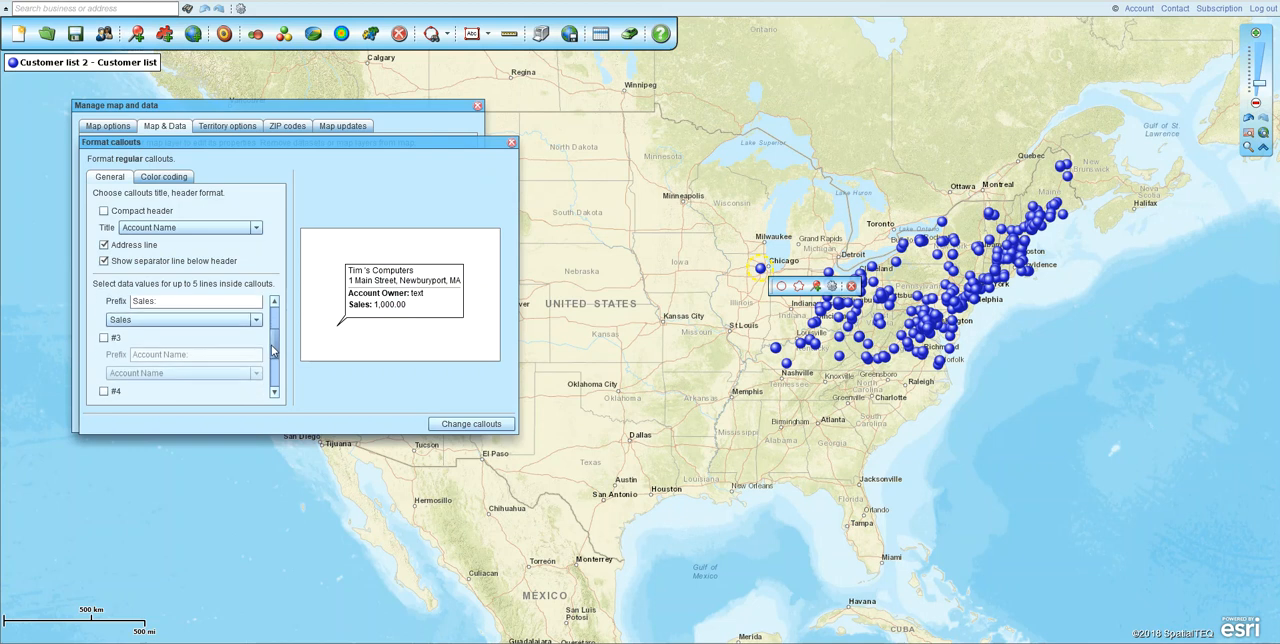
click(104, 339)
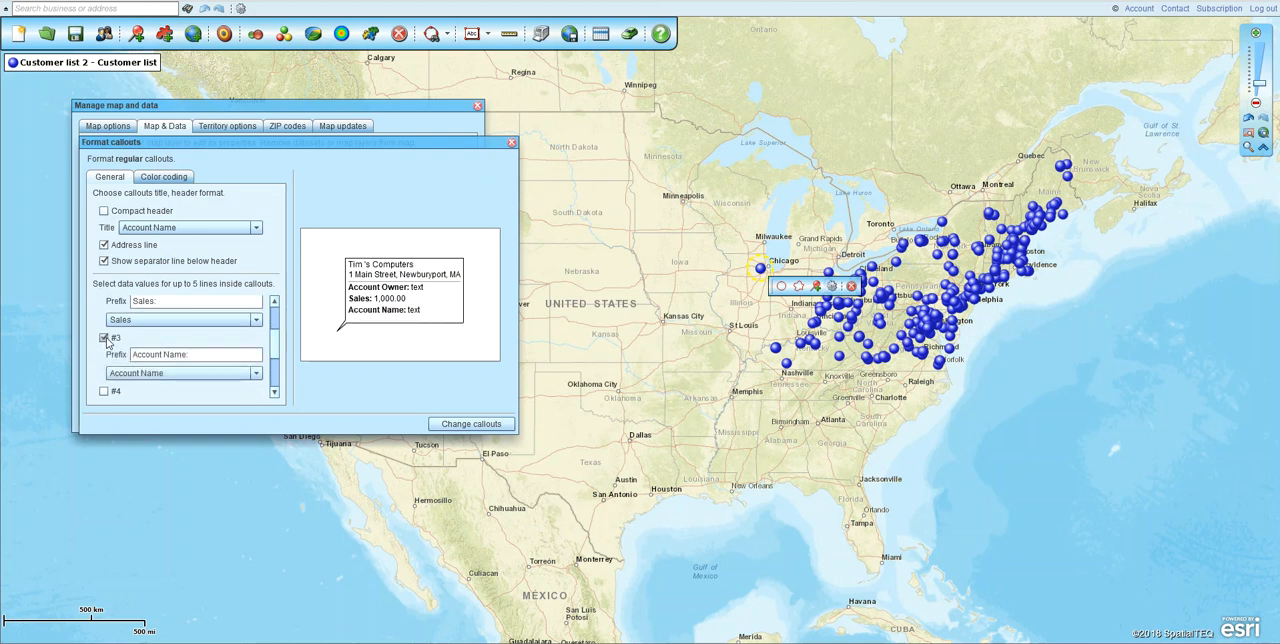
click(234, 376)
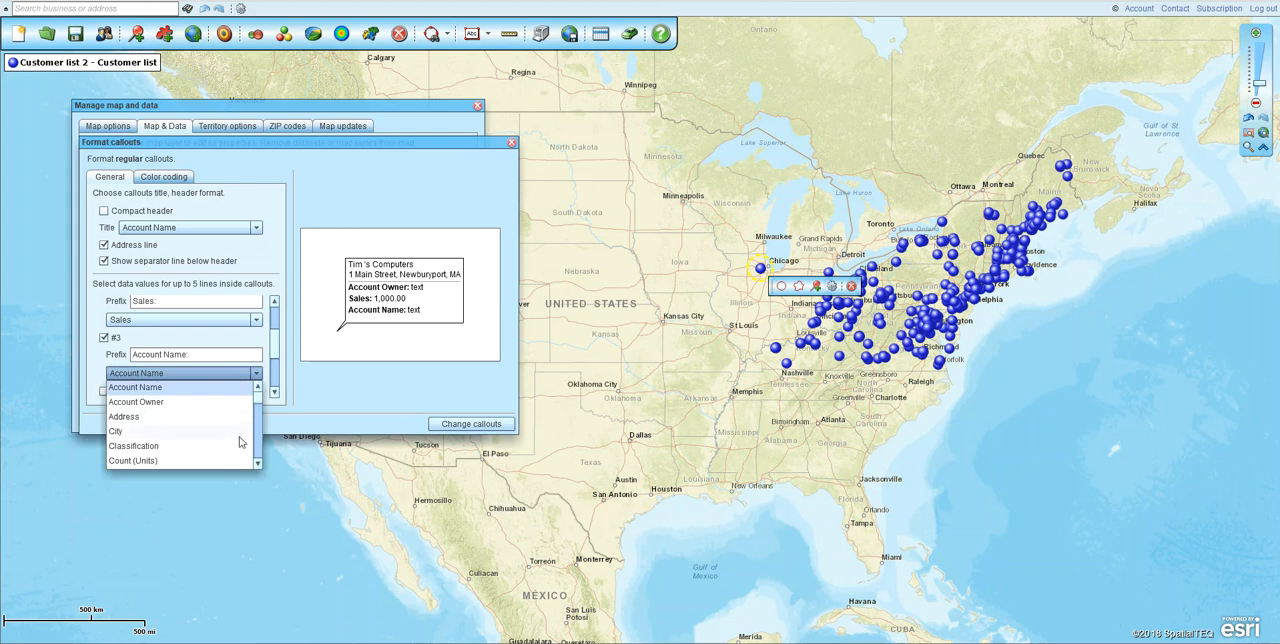
drag(256, 398, 255, 452)
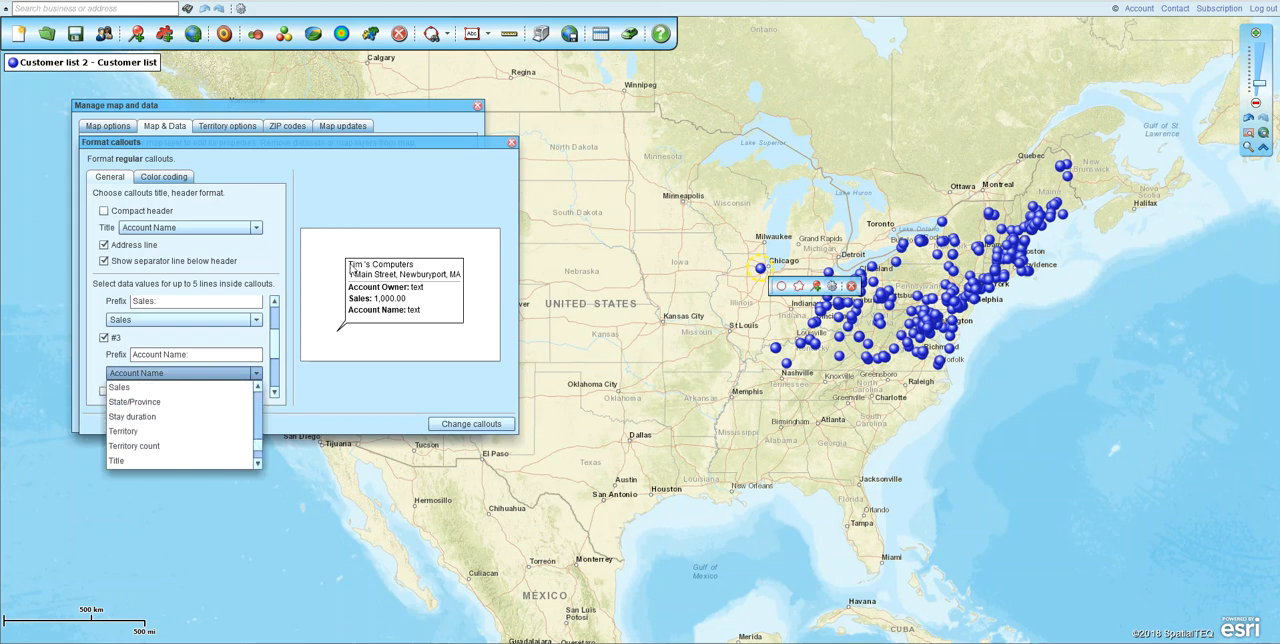
click(511, 142)
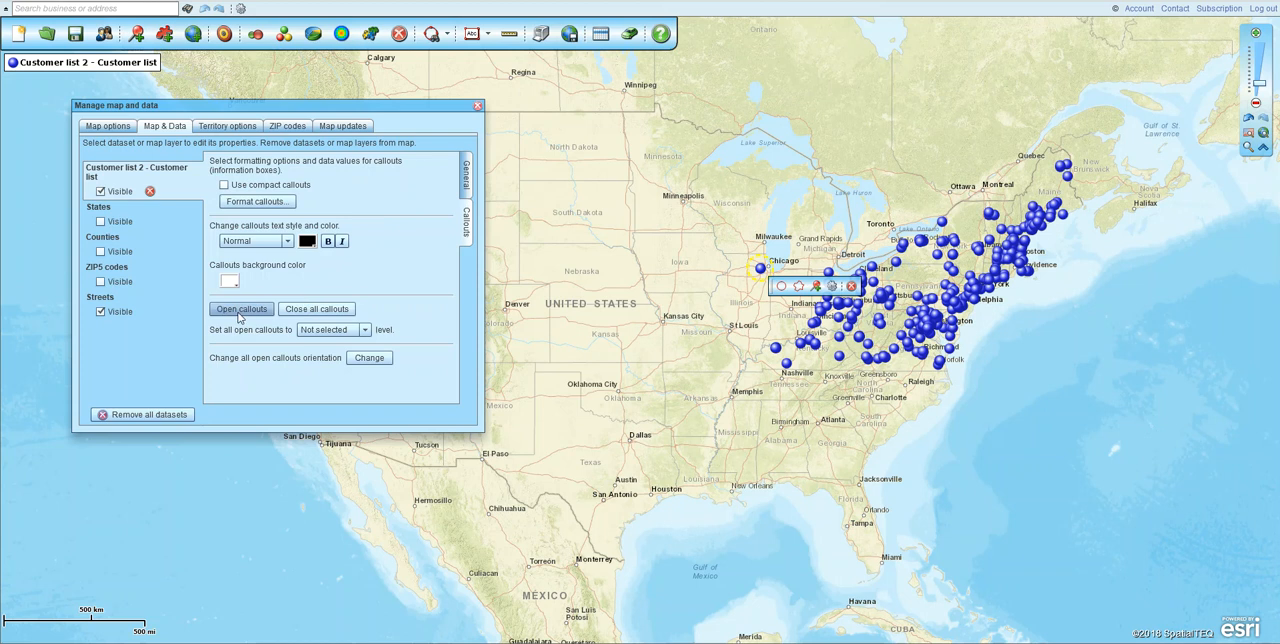
- Open the callouts of all customer locations and close them all again
click(239, 316)
click(233, 330)
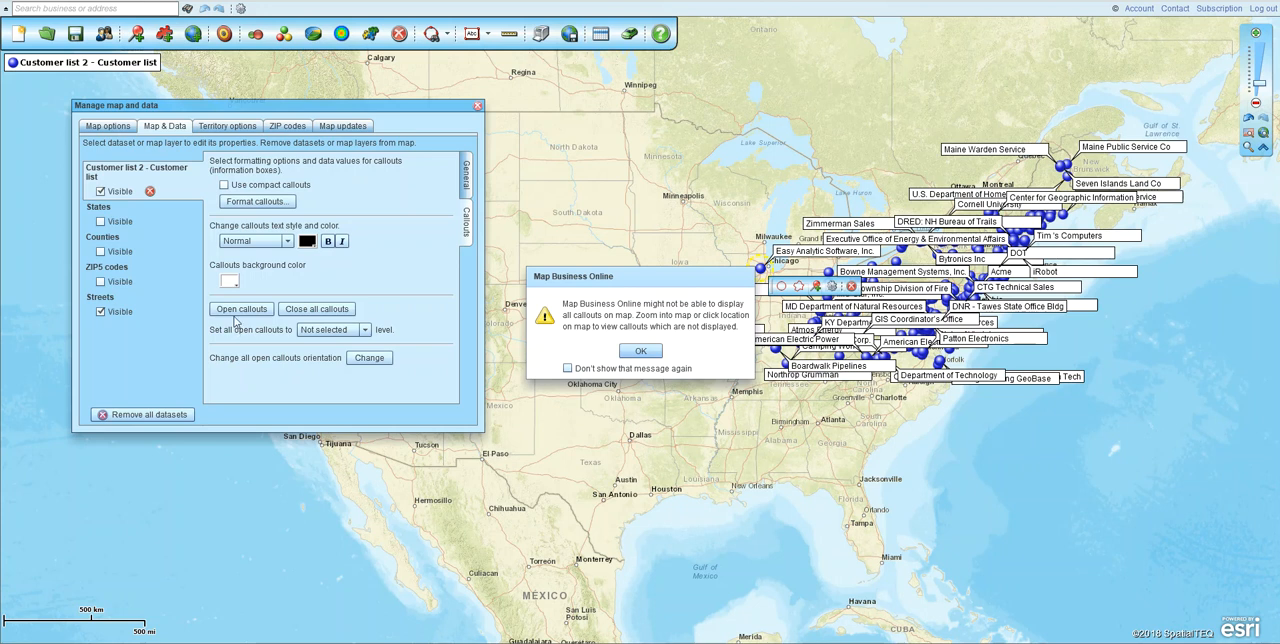
click(640, 351)
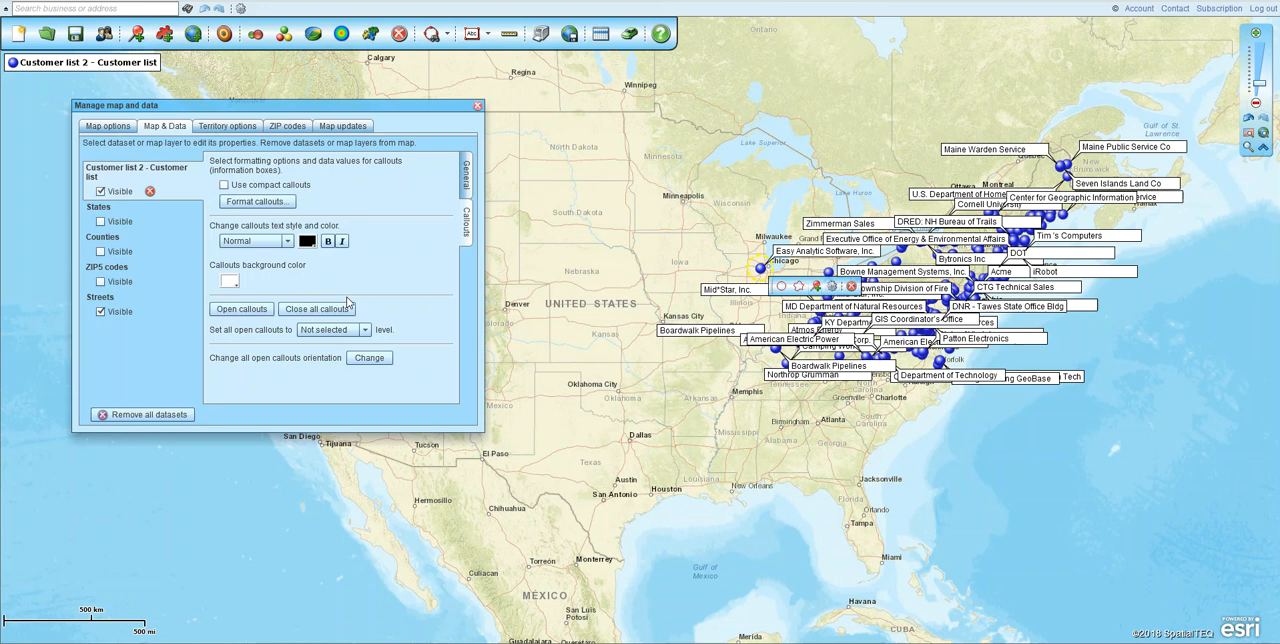
key(ctrl)
key(ctrl)
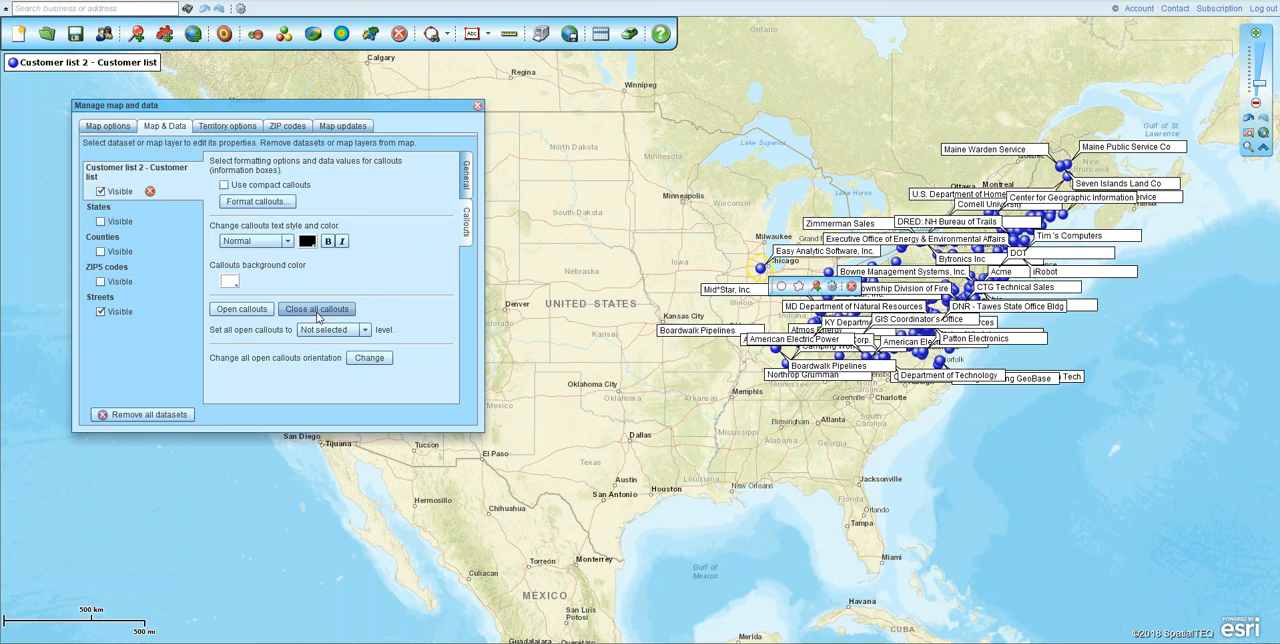
click(316, 309)
key(ctrl)
key(ctrl)
- Enable compact callouts for the customer dataset and open the callouts of all its locations
click(224, 186)
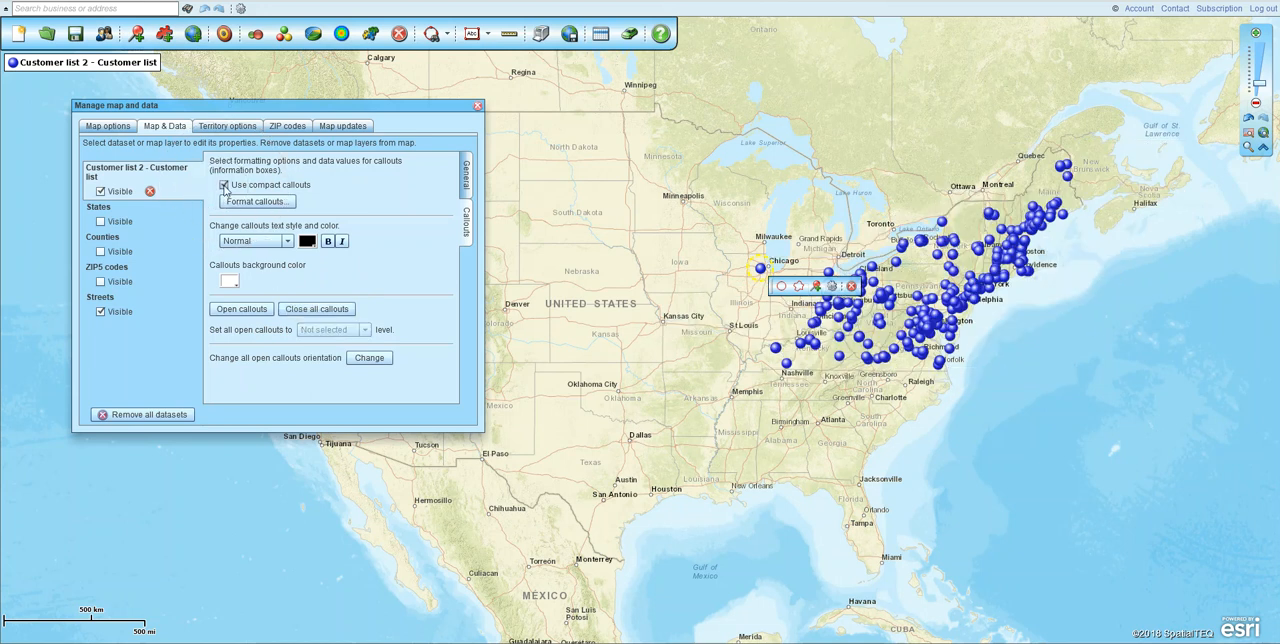
click(228, 312)
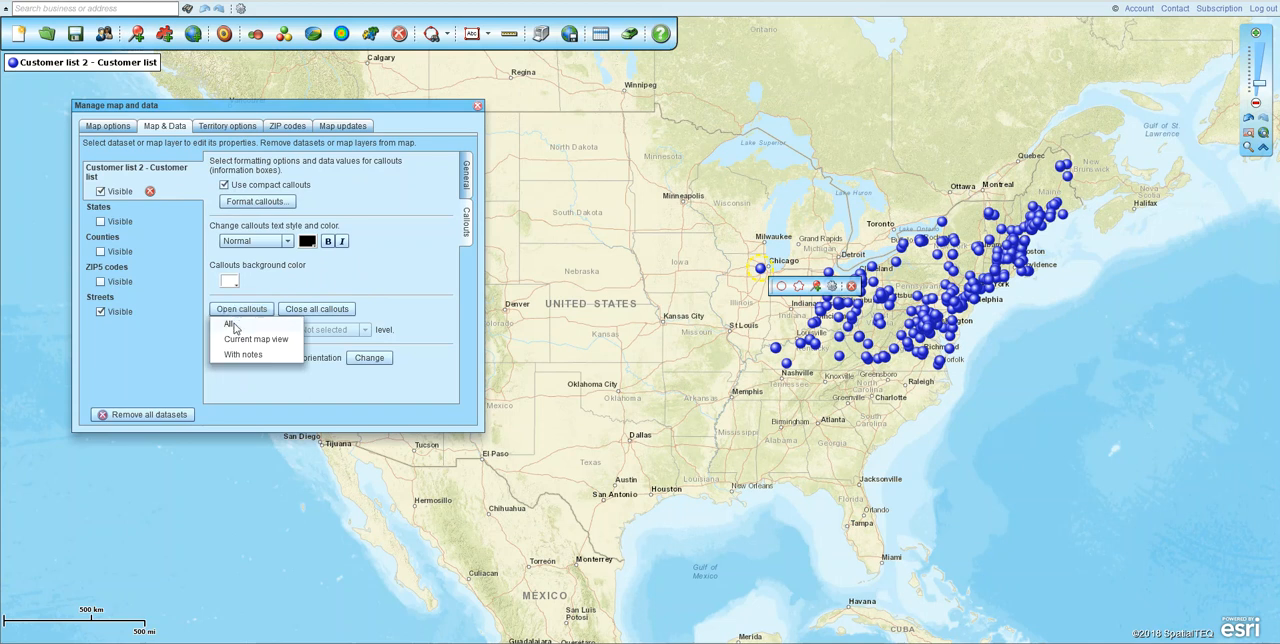
click(229, 323)
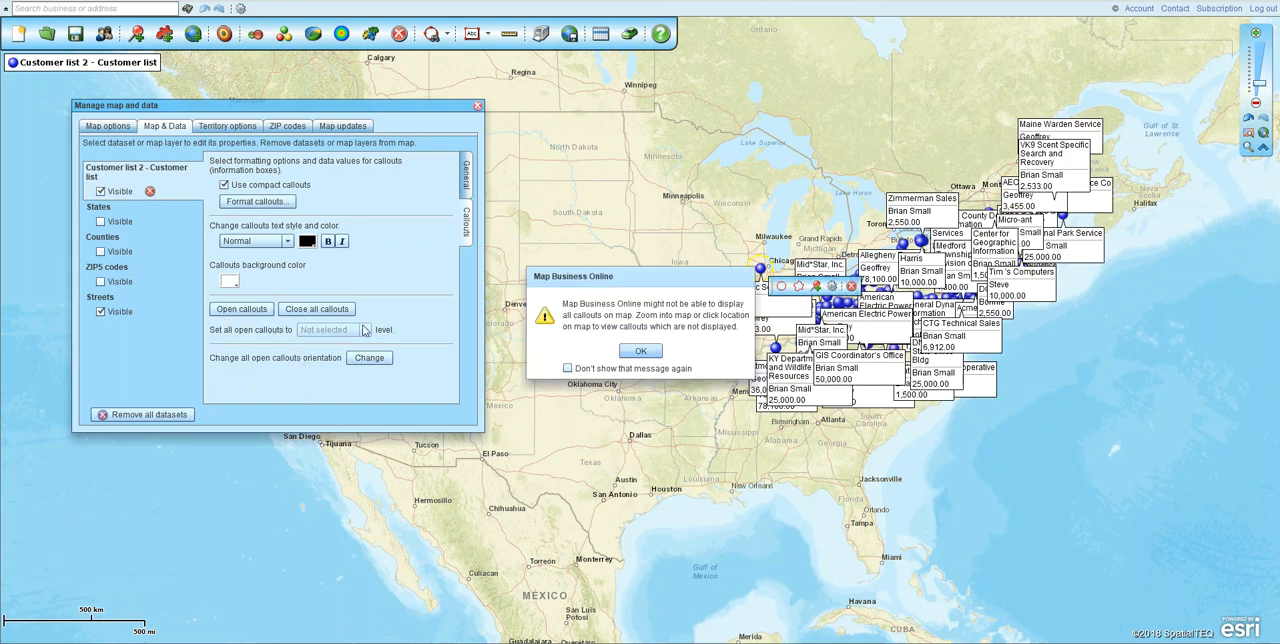
click(645, 351)
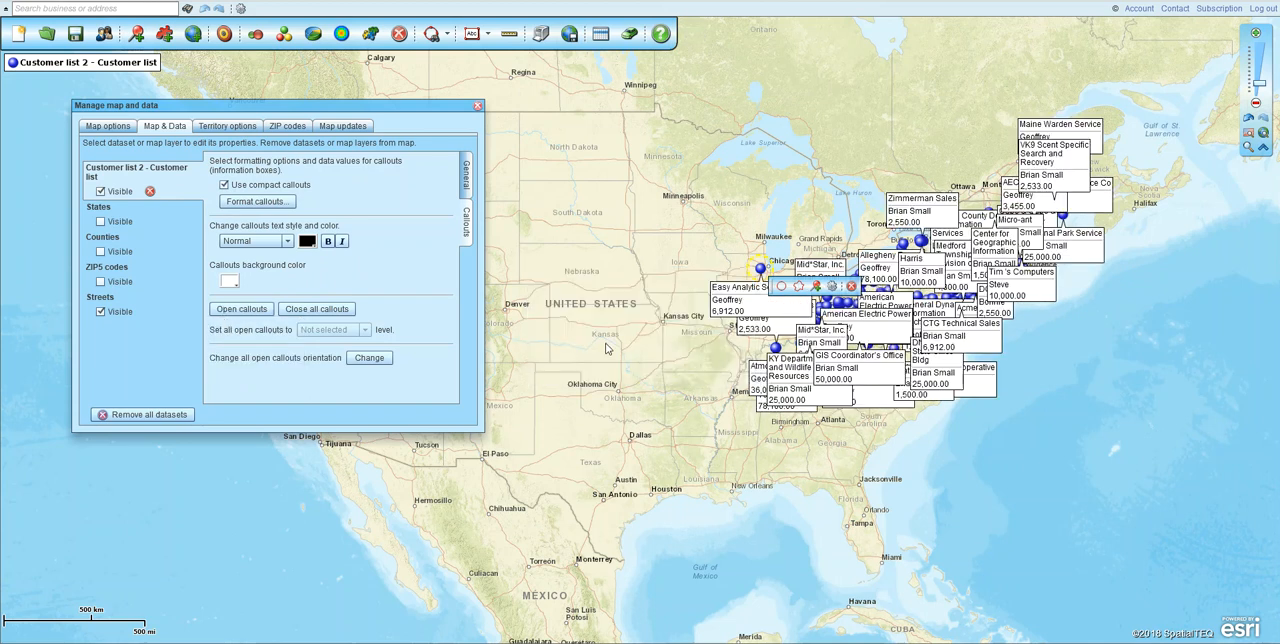
- Orient the Mid*Star, Inc. callout near Centerville to the upper right of its location and close the dataset properties
click(1248, 147)
drag(698, 250, 875, 376)
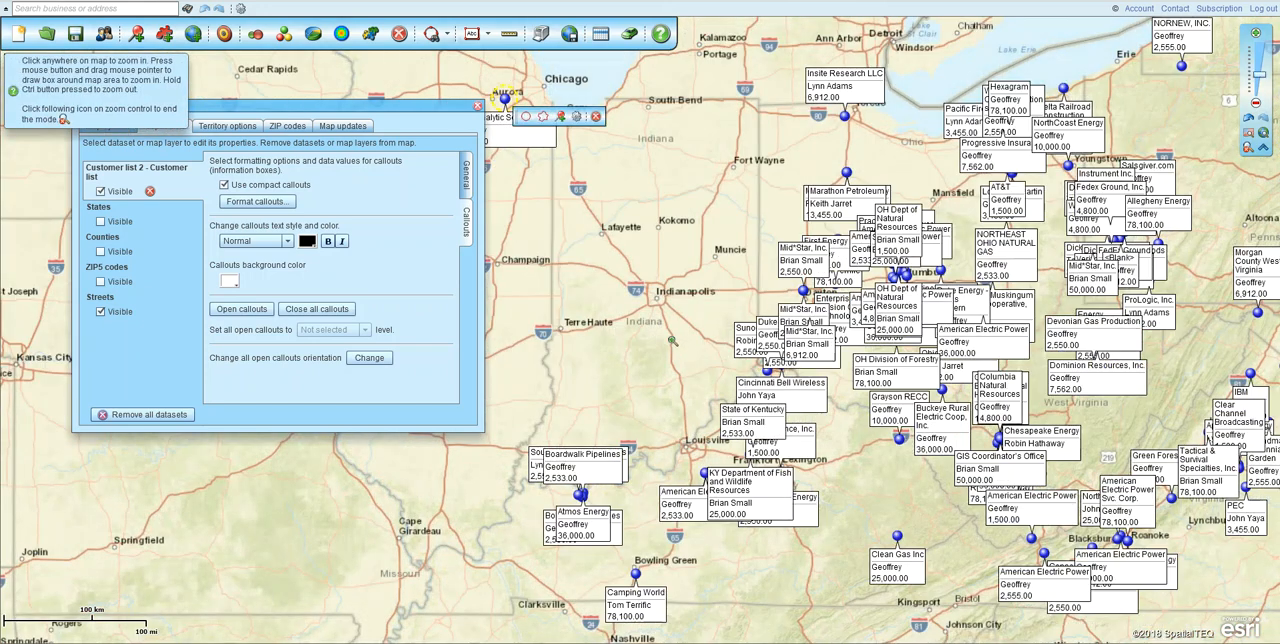
drag(731, 288, 862, 394)
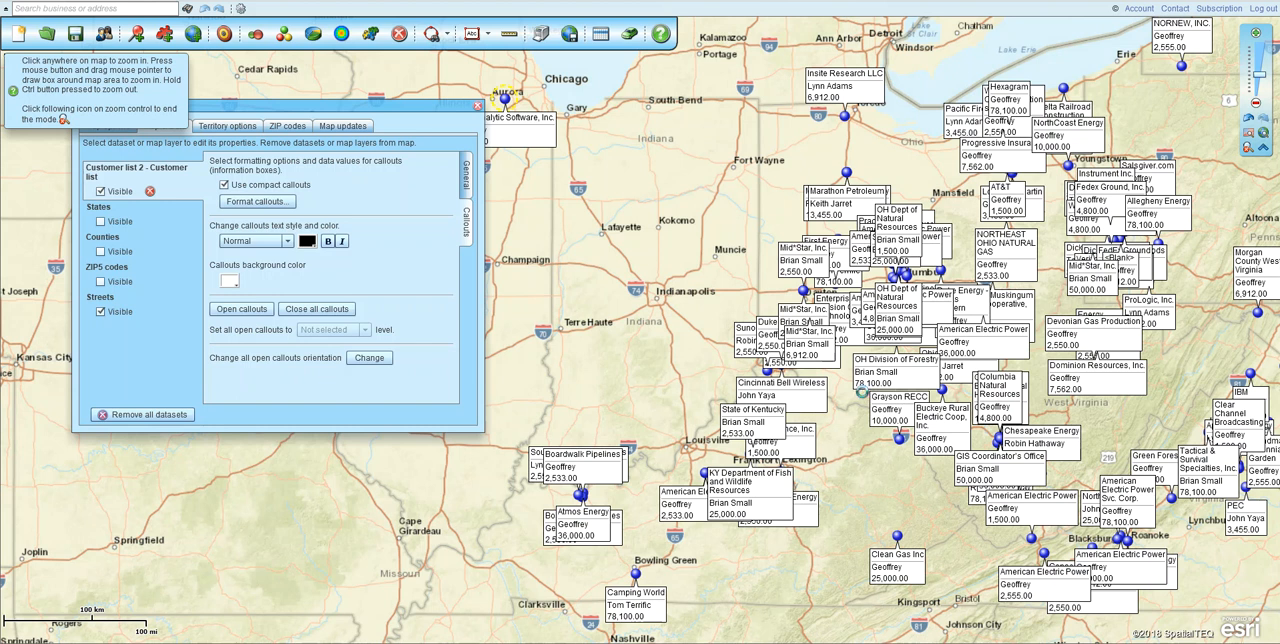
drag(656, 135, 823, 244)
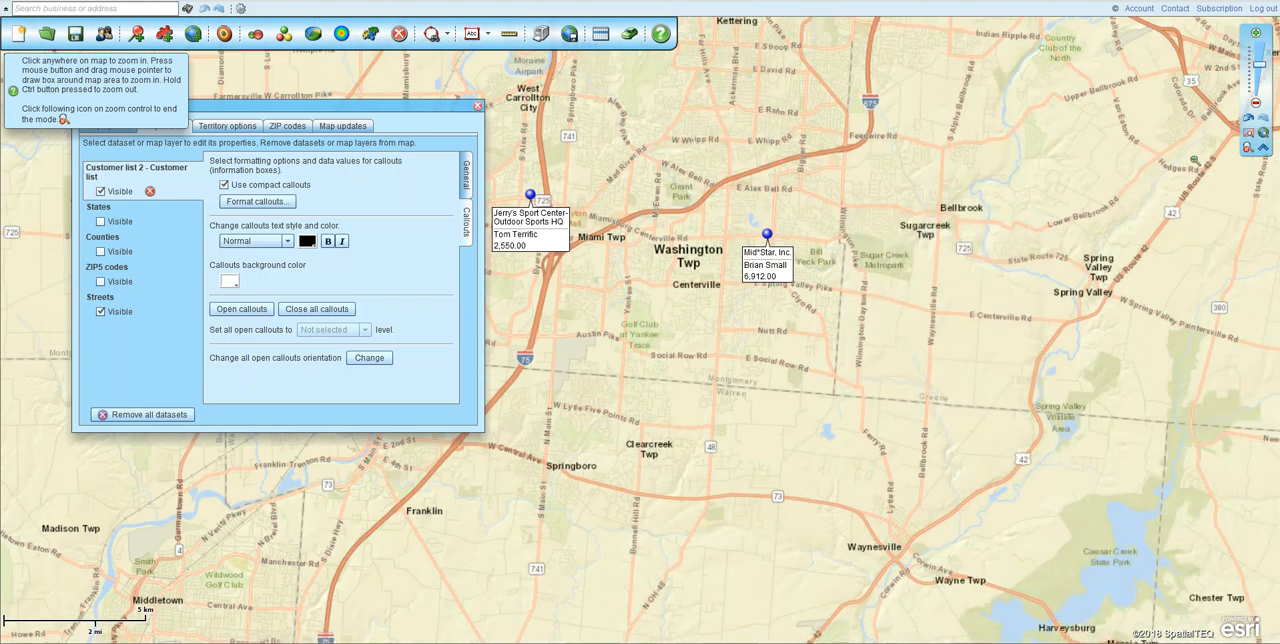
click(1249, 149)
mouse_move(769, 275)
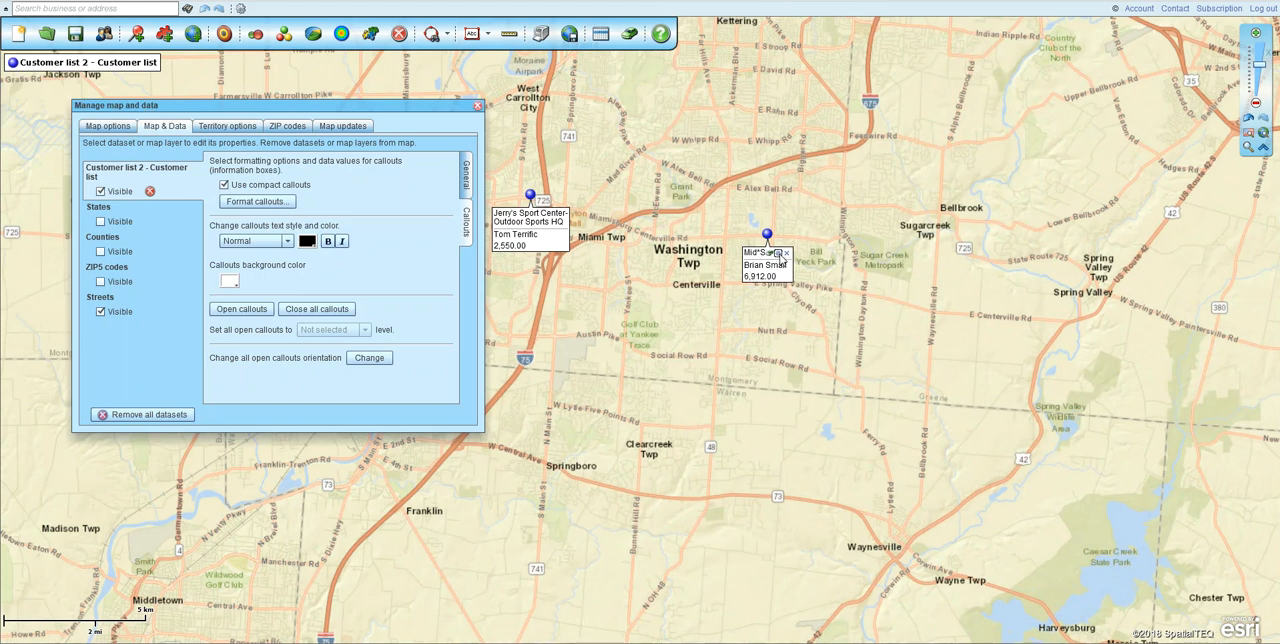
click(779, 256)
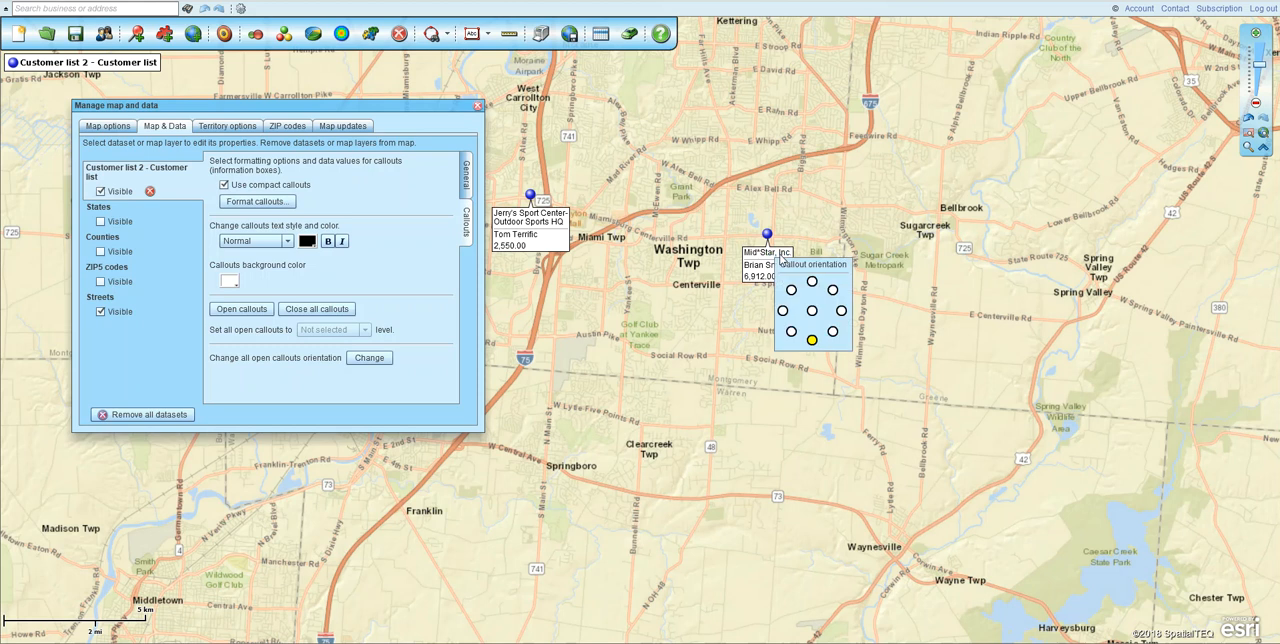
click(832, 291)
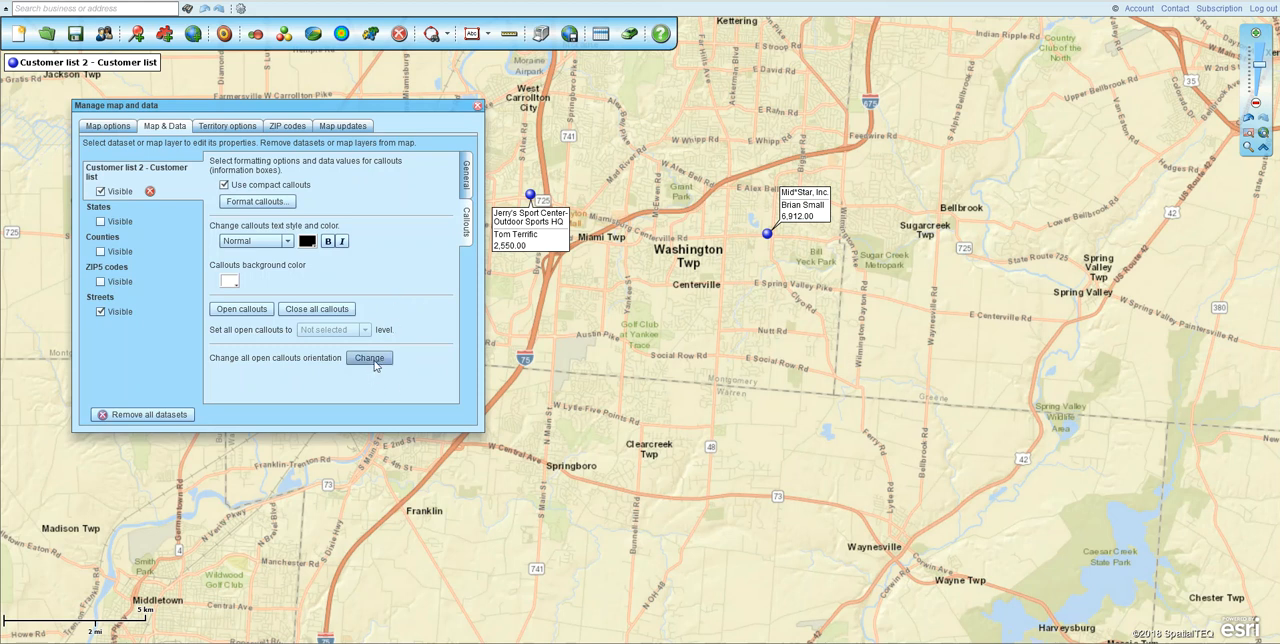
key(ctrl)
key(ctrl)
key(ctrl)
click(477, 106)
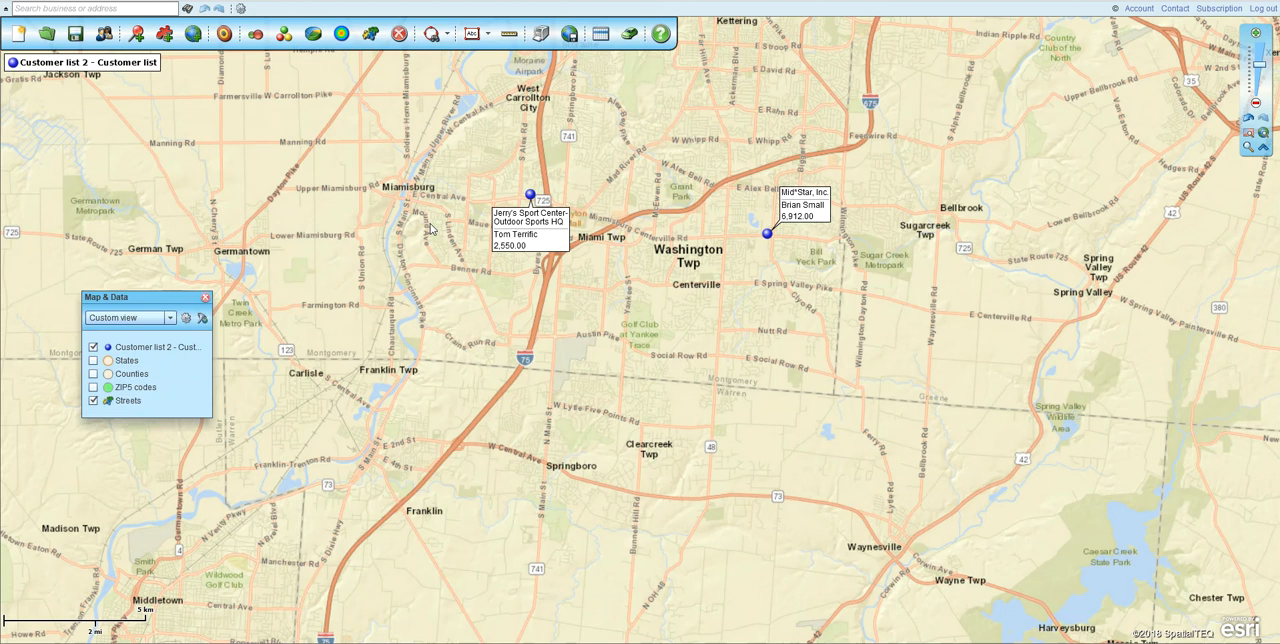
- Set the Sales value of the Jerry's Sport Center-Outdoor Sports HQ location to 5600, save the edit, and review its remaining data fields
click(531, 198)
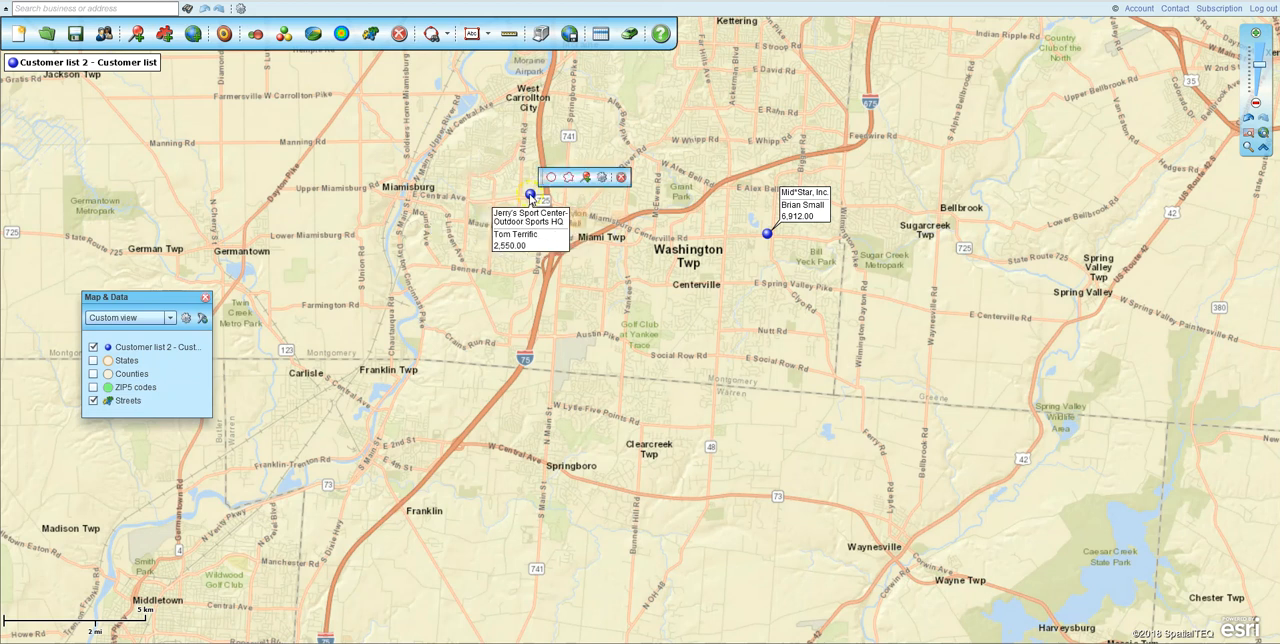
click(601, 181)
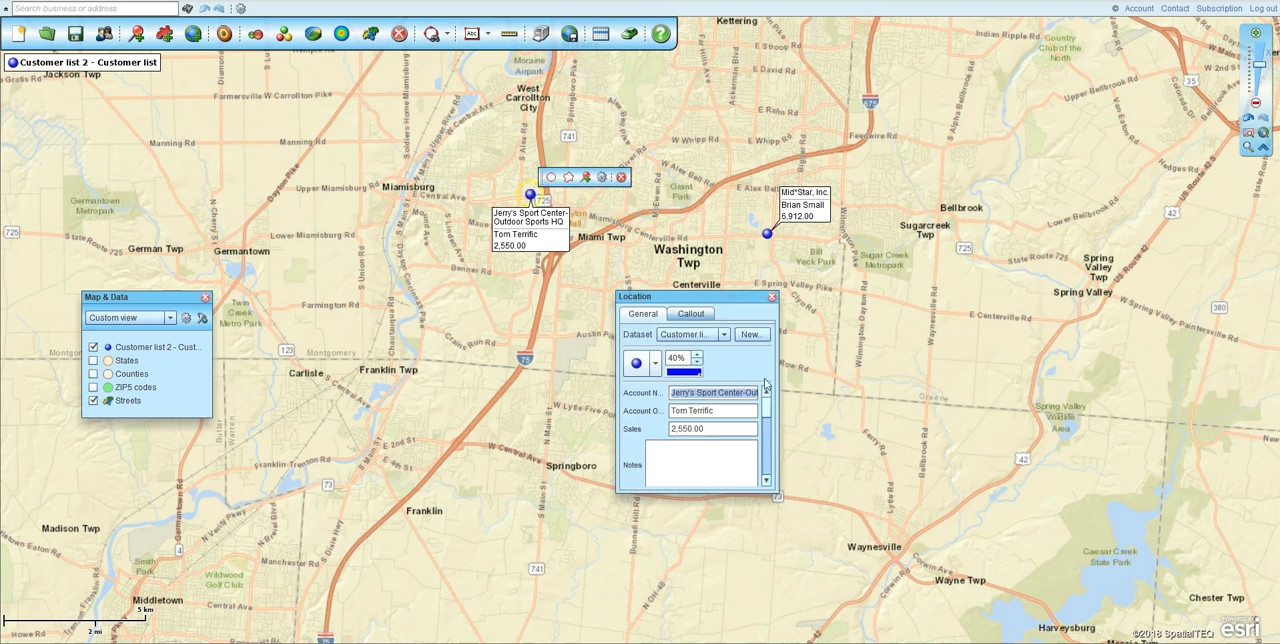
click(720, 428)
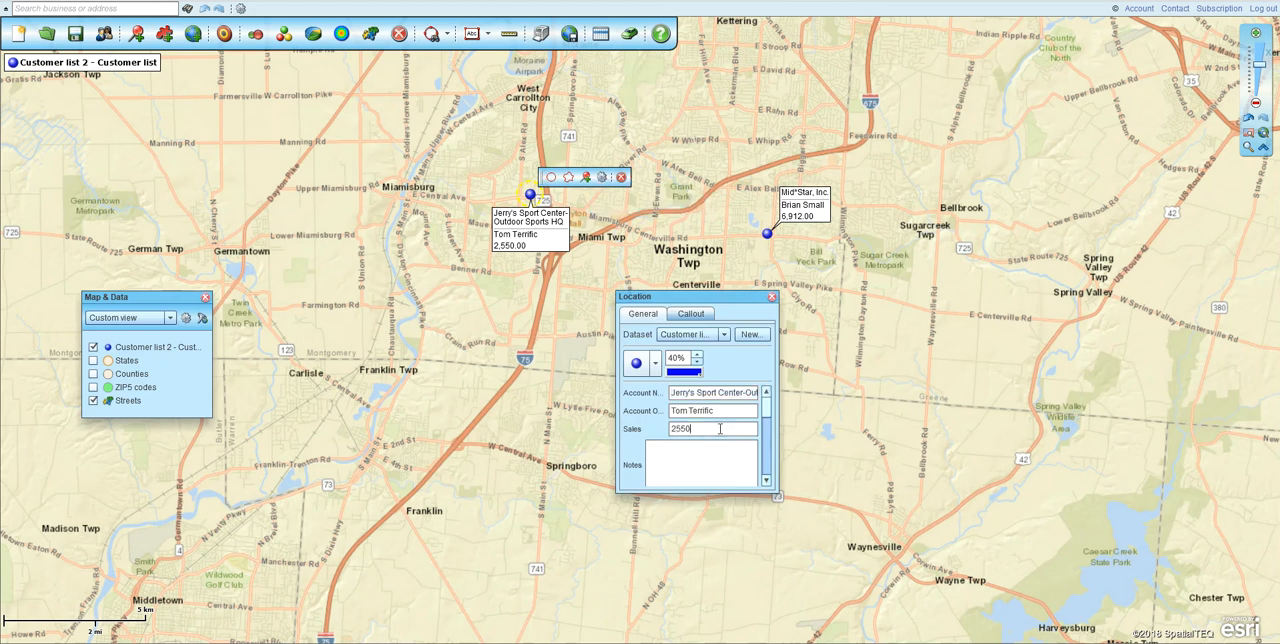
drag(712, 430, 636, 430)
text(5600)
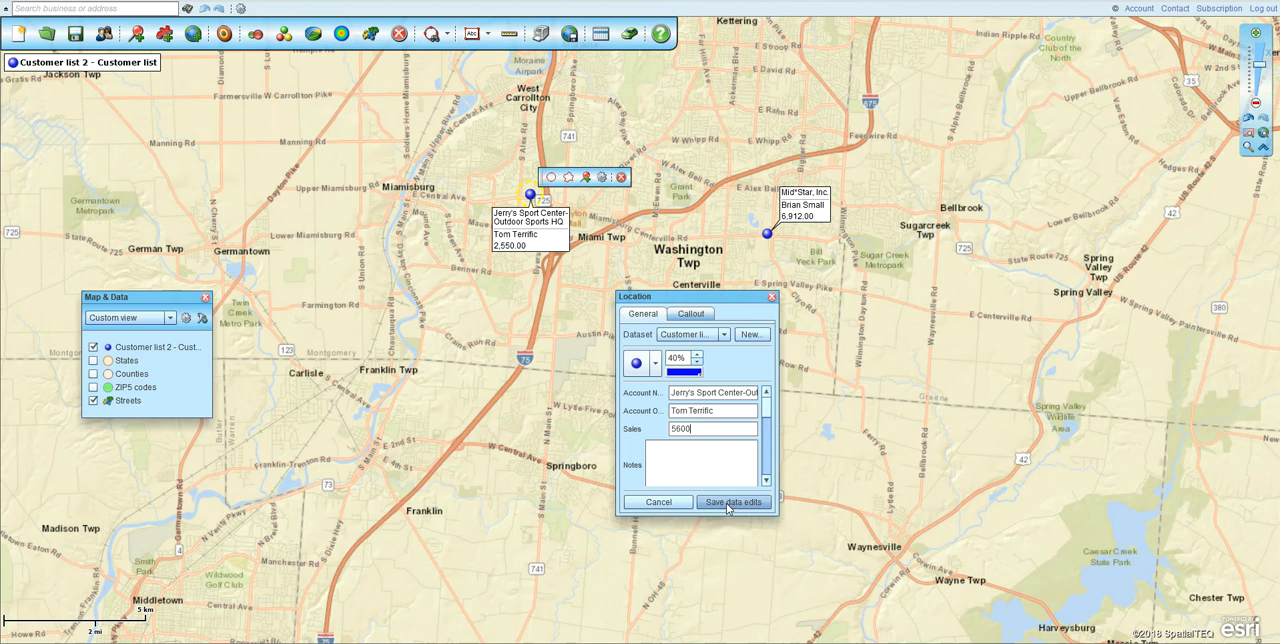
click(728, 509)
drag(767, 409, 762, 479)
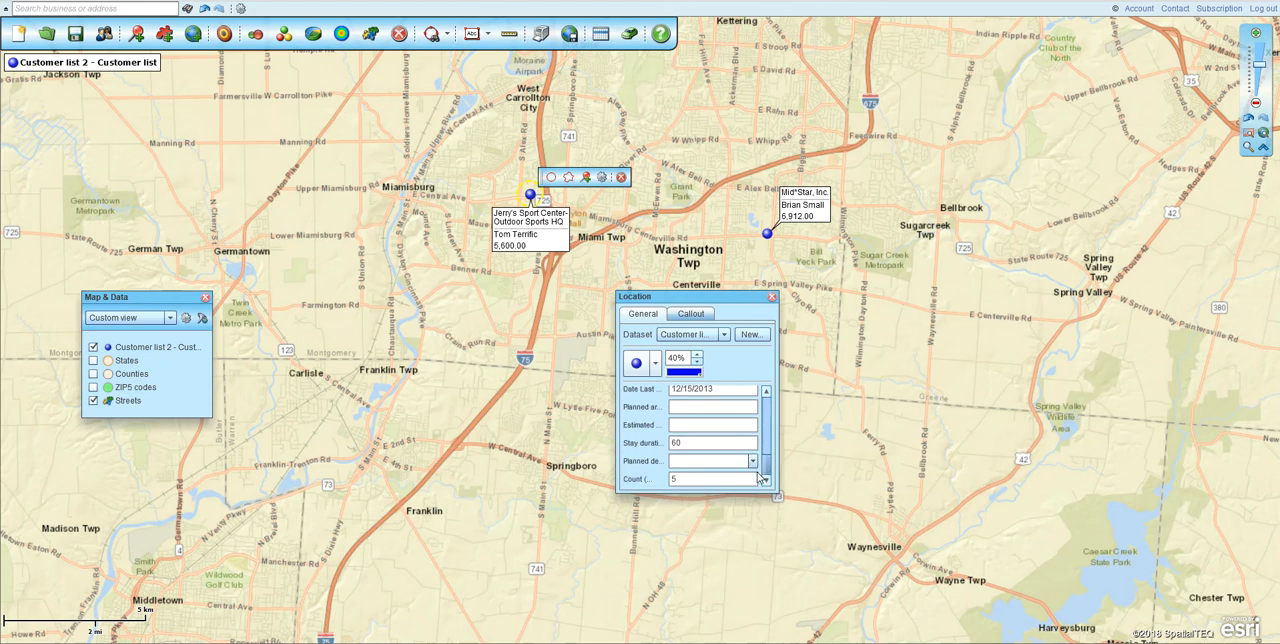
click(771, 298)
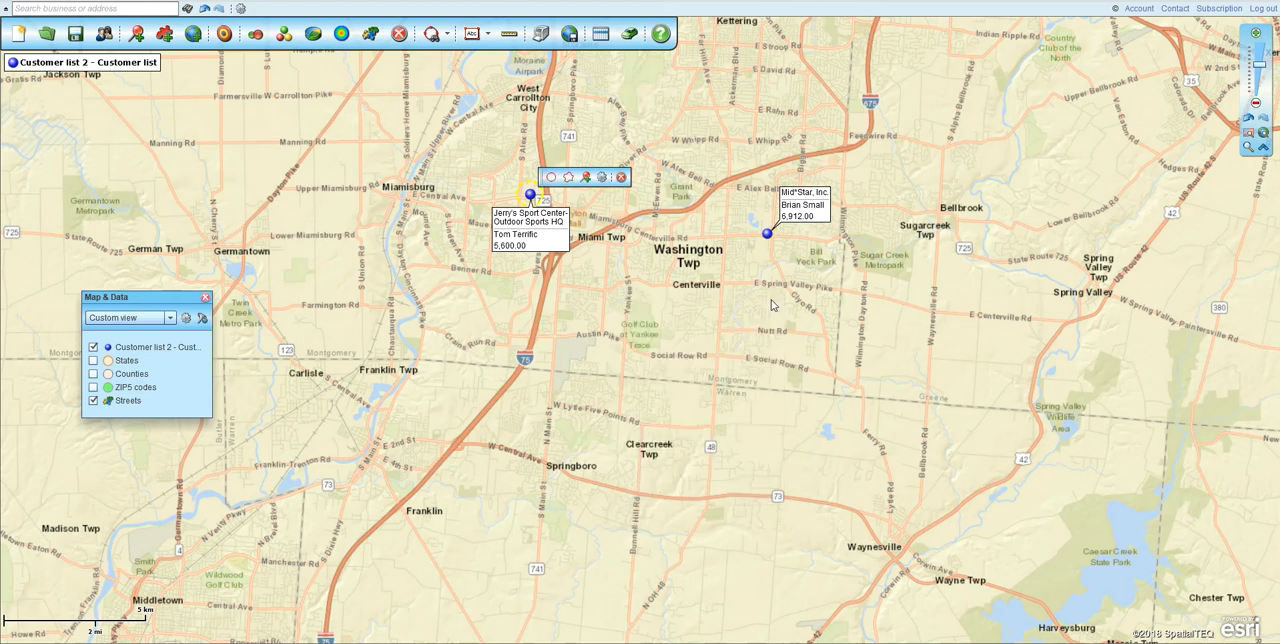
- Open the data table, choose to edit the properties and data of the Jerry's Sport Center row in Dayton, and close the table
click(601, 35)
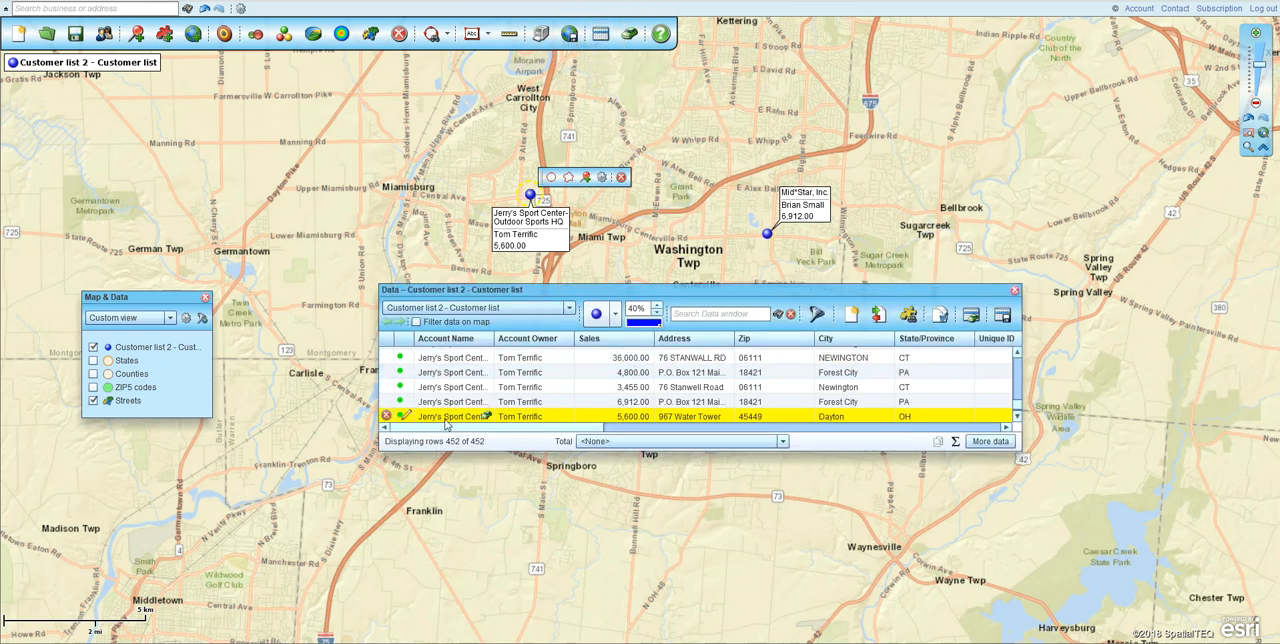
click(405, 418)
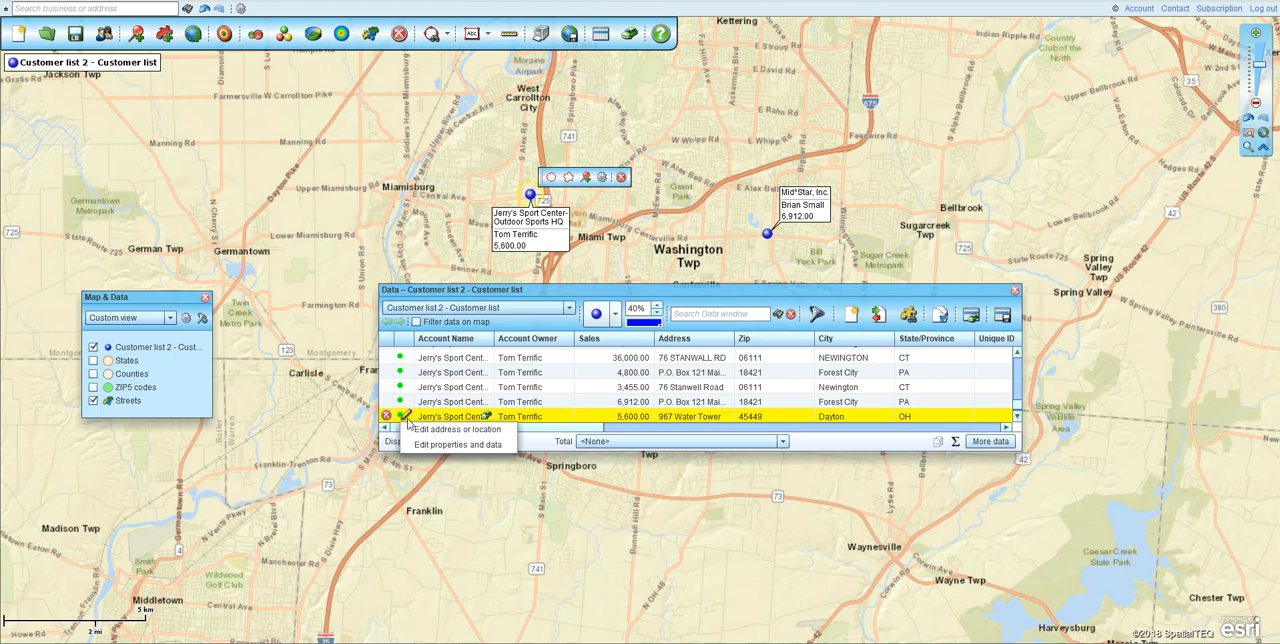
click(467, 446)
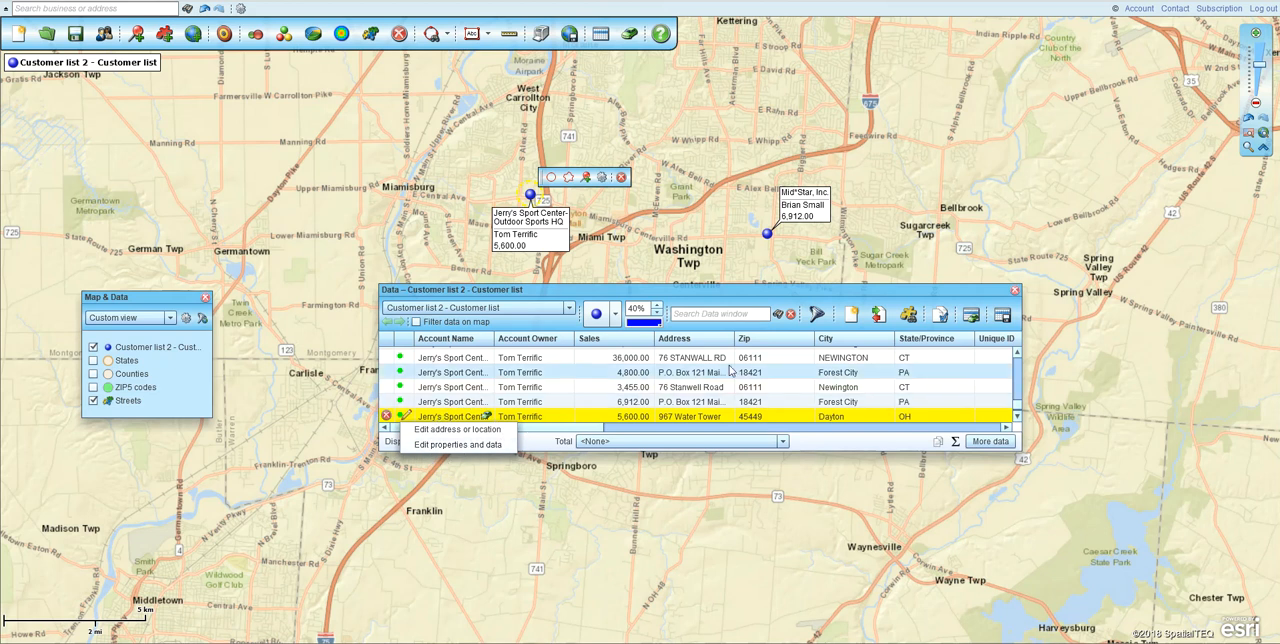
click(1015, 291)
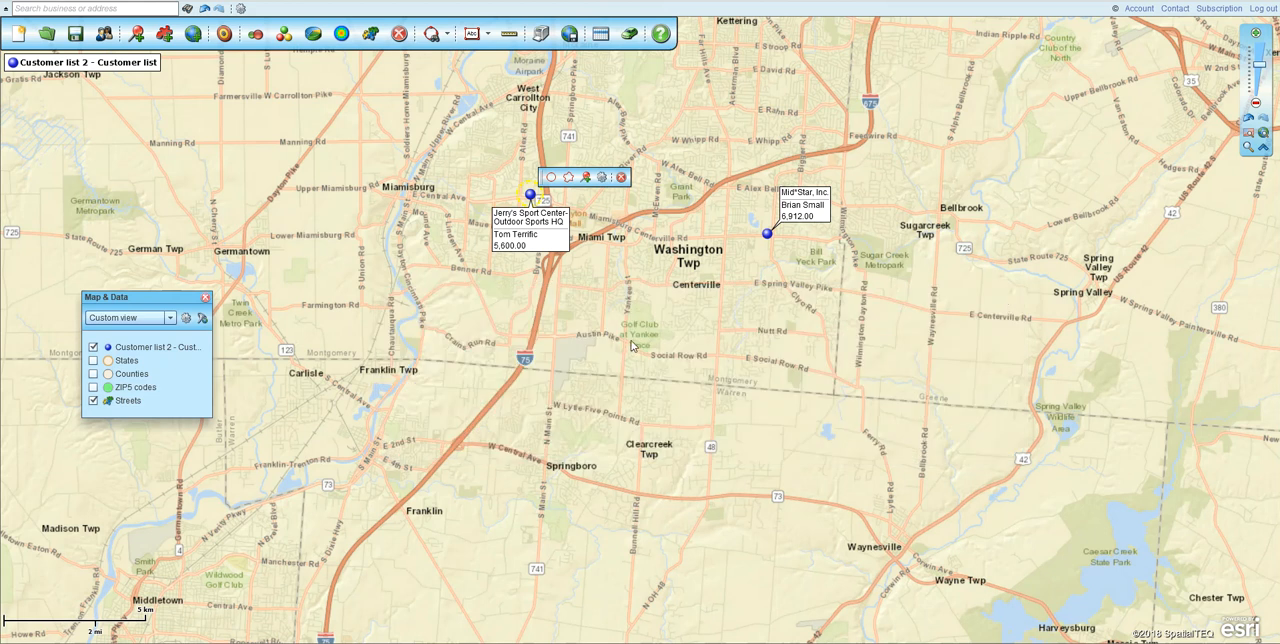
- Move the Map & Data window slightly up, hide and reshow the customer list layer, and collapse and reopen the window
drag(152, 302, 156, 270)
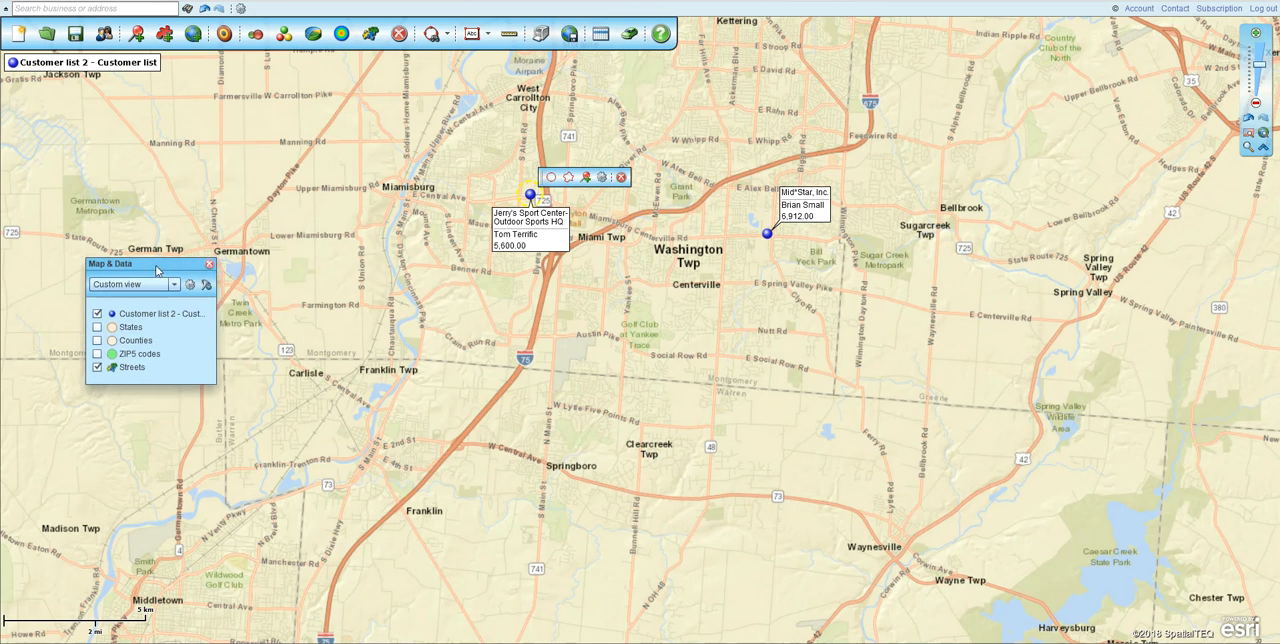
click(96, 314)
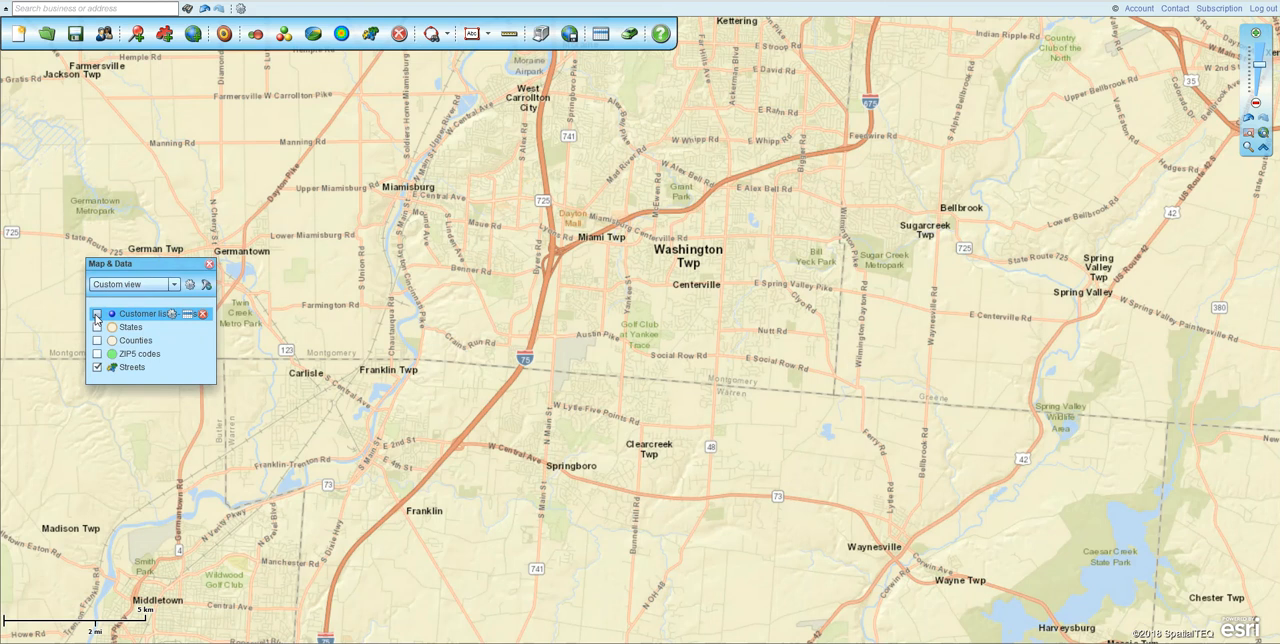
click(96, 314)
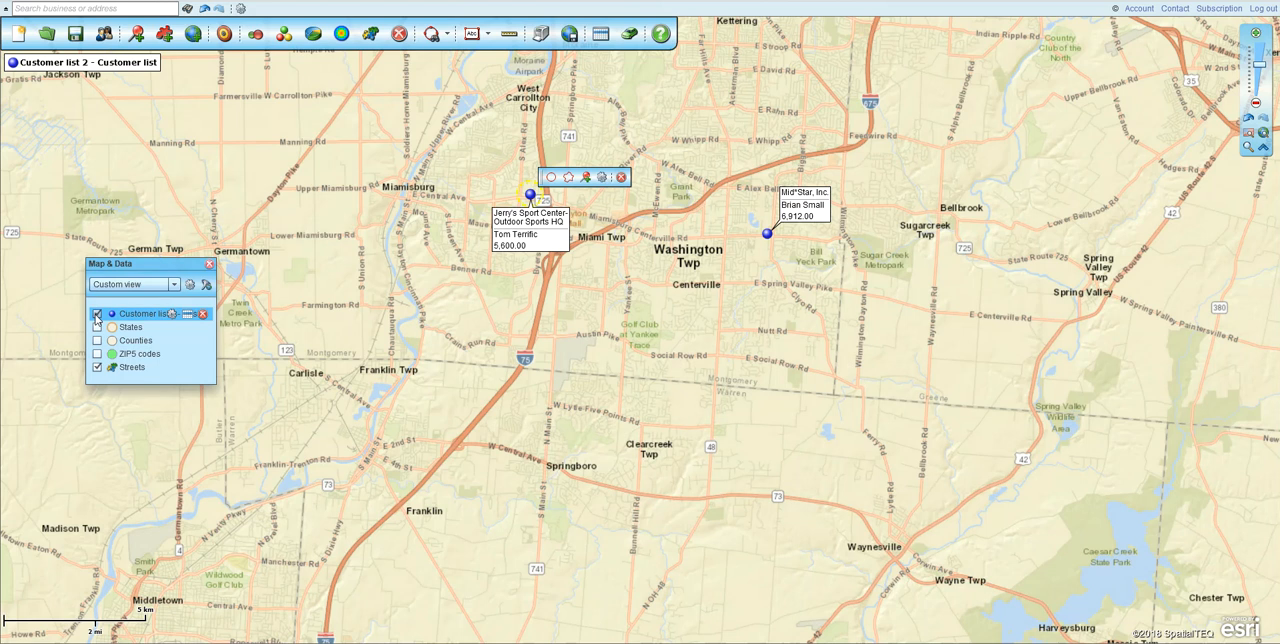
mouse_move(139, 268)
mouse_down()
mouse_move(134, 222)
mouse_move(135, 272)
mouse_up()
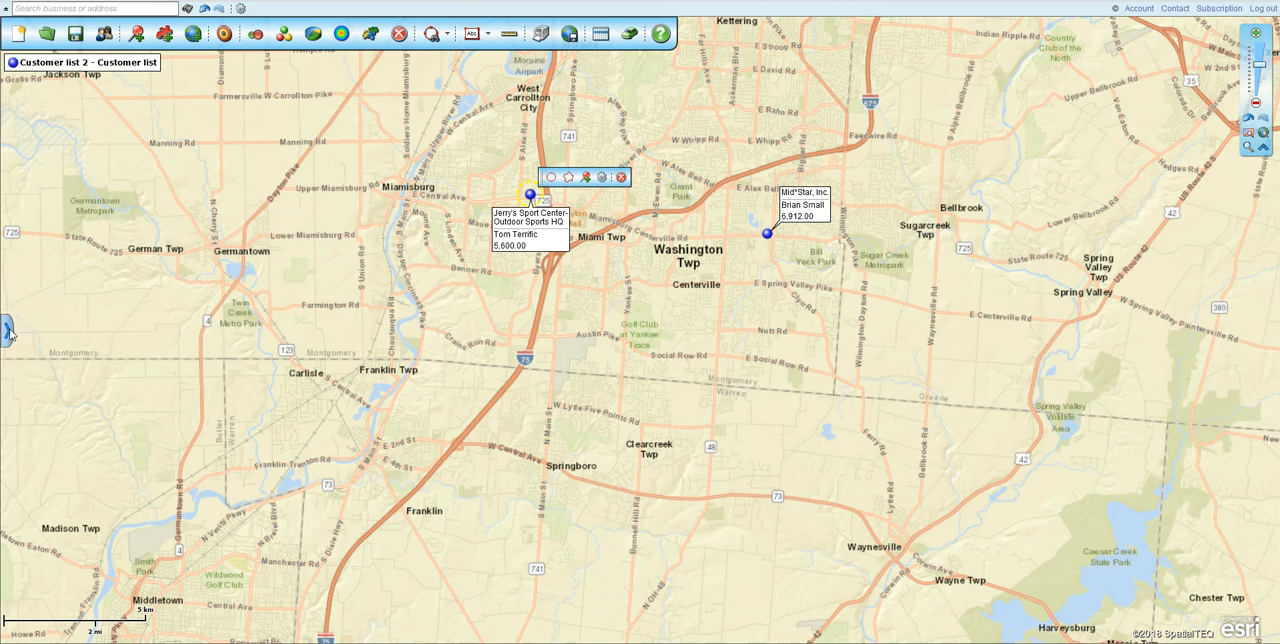
click(8, 333)
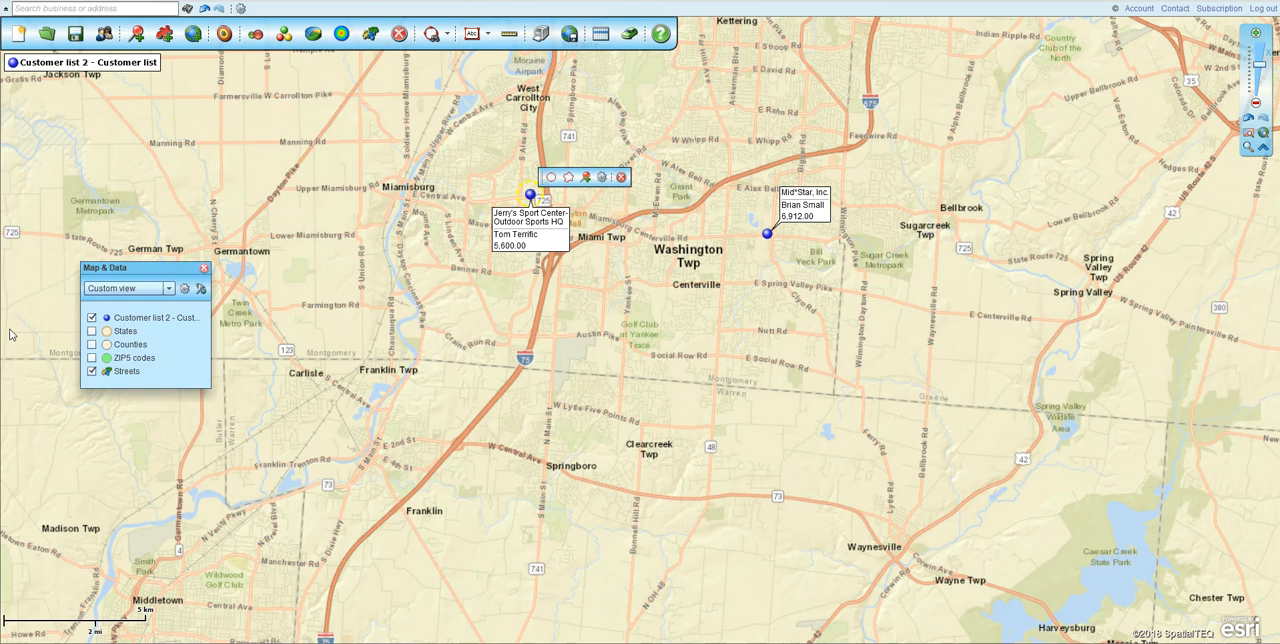